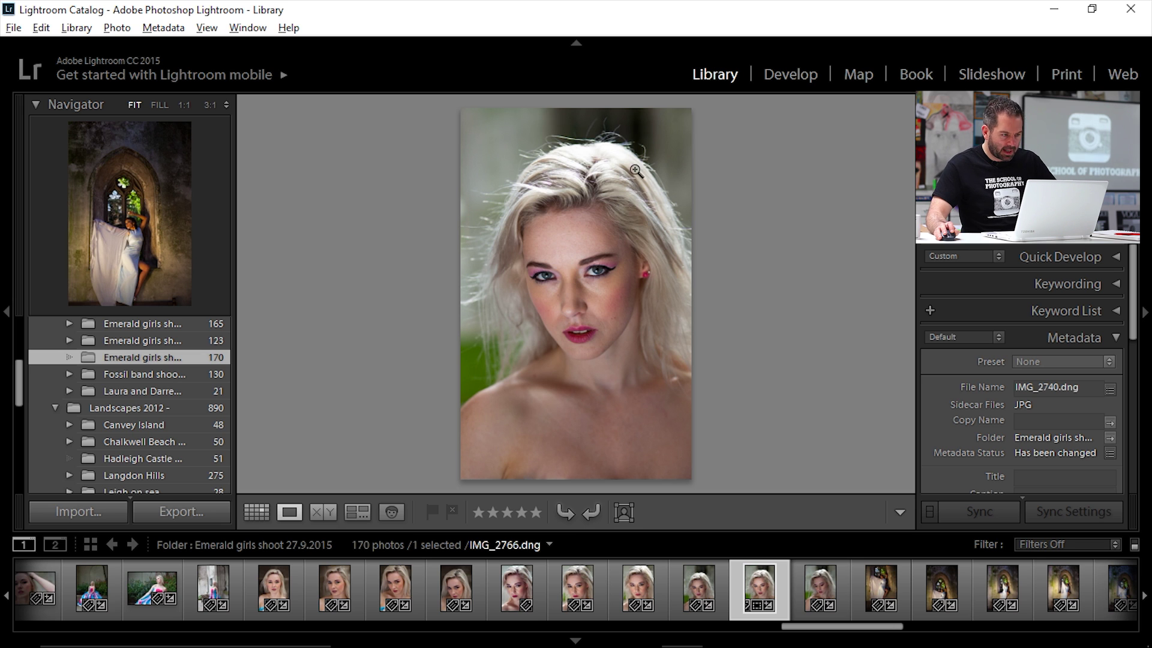
- Inspect the model's eyes at 1:1 zoom, then return to the full-photo Fit view
left_click(587, 280)
left_click_drag(502, 262, 638, 263)
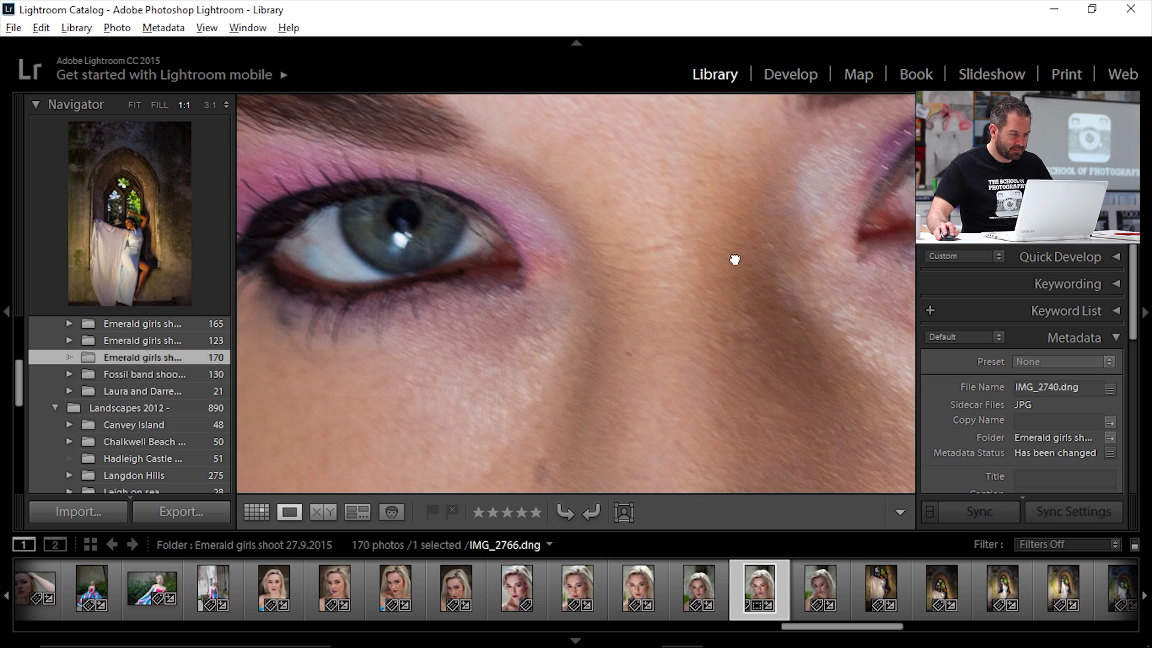
left_click_drag(525, 275, 658, 273)
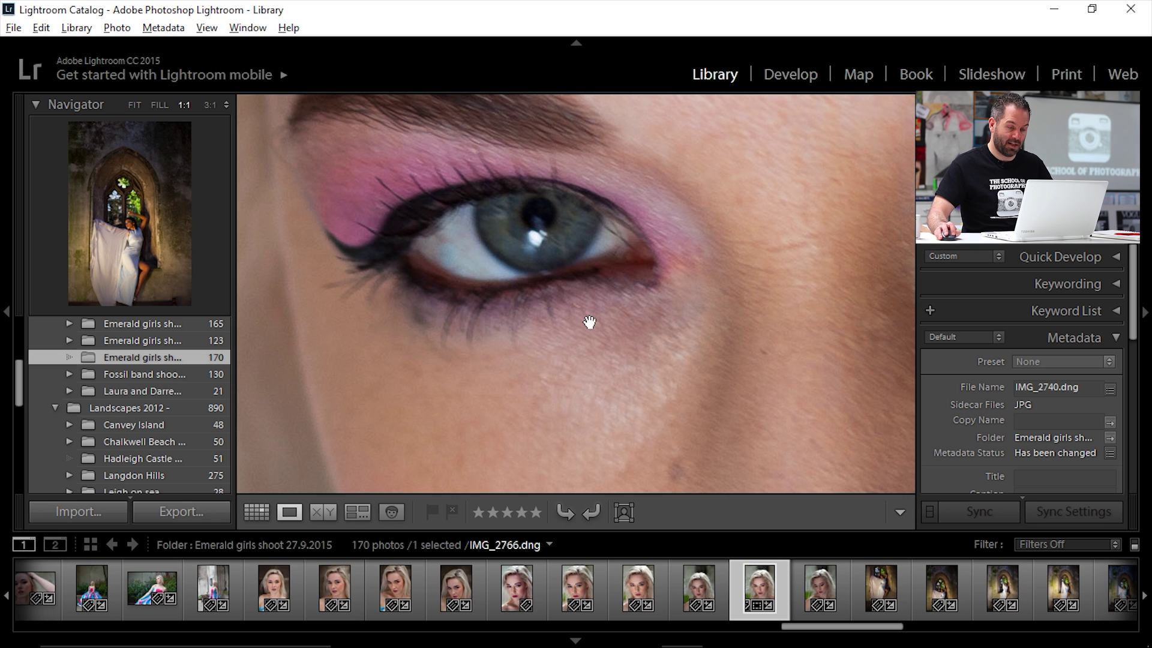
left_click_drag(588, 321, 473, 286)
left_click(674, 277)
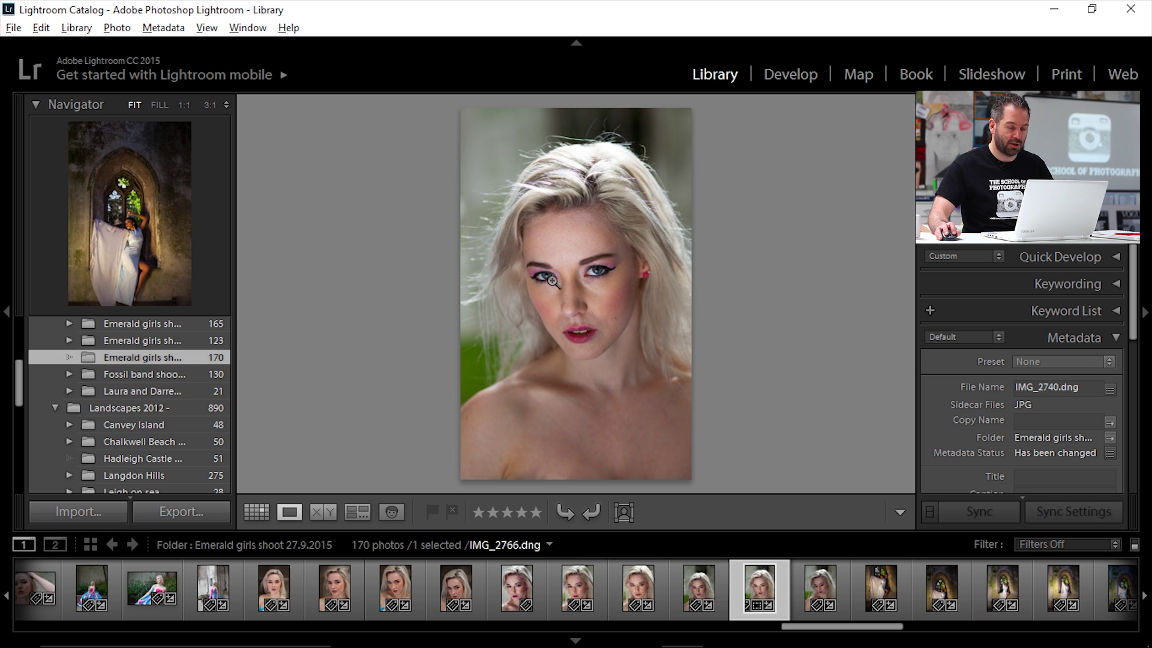
- Open IMG_2740.dng in Photoshop CC 2015 through Lightroom's Edit In command
right_click(592, 313)
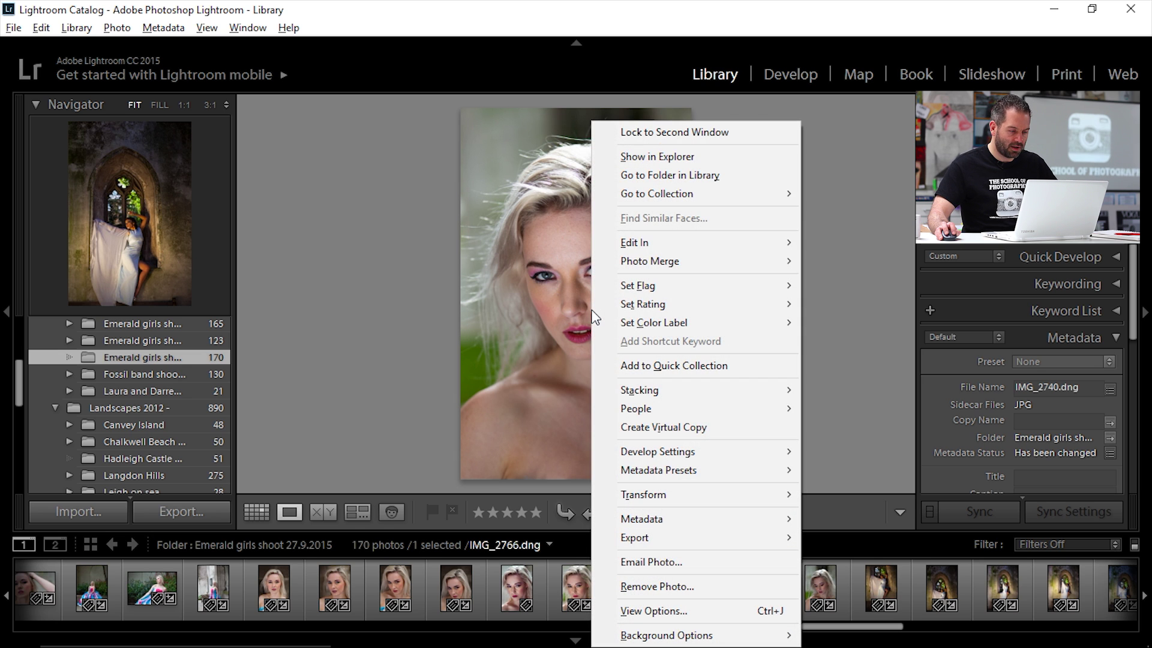
mouse_move(666, 243)
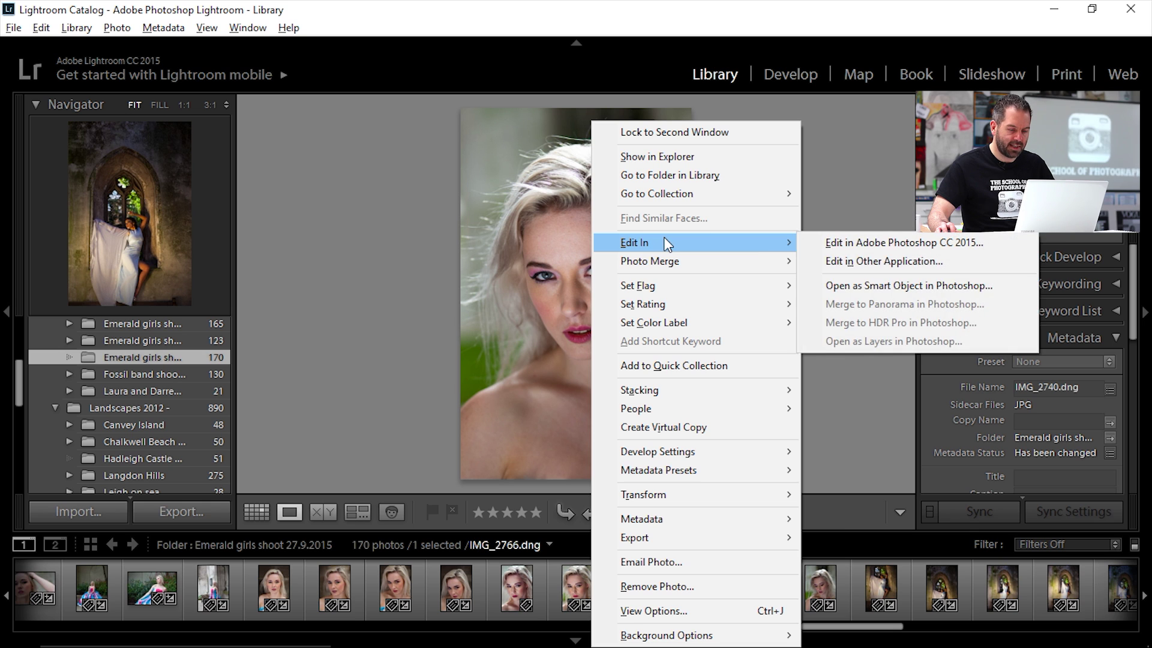
left_click(871, 244)
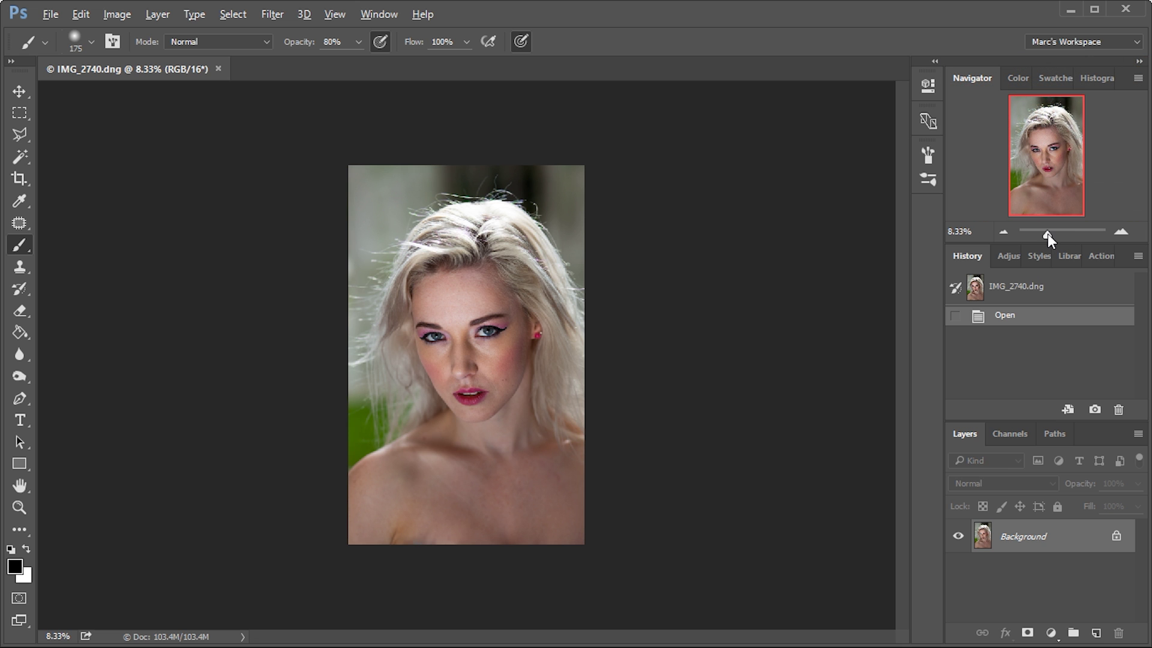
- Zoom the Navigator to about 78% centred on the left eye, then bring up Filter > Sharpen
left_click_drag(1047, 234, 1056, 234)
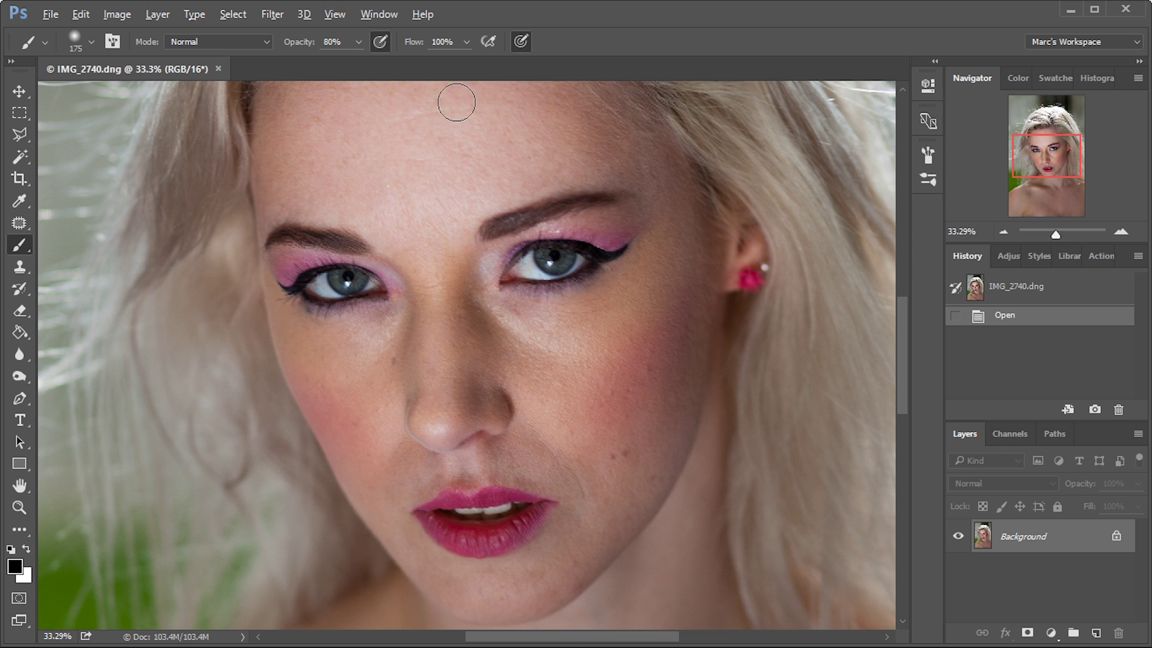
left_click(381, 14)
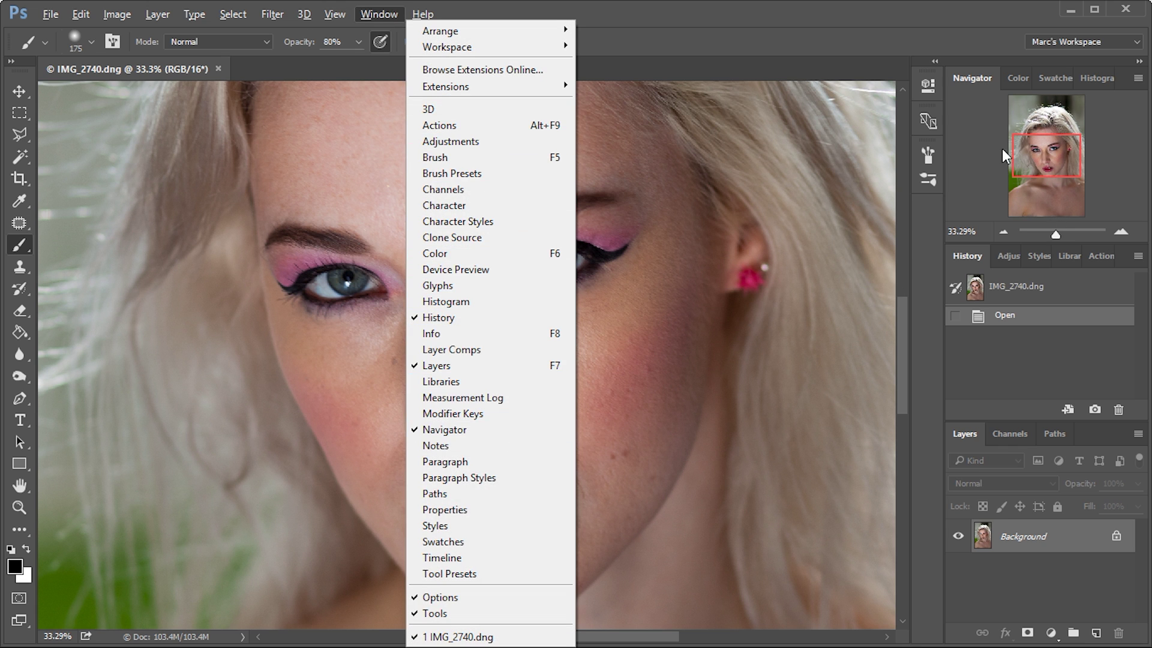
left_click(1054, 234)
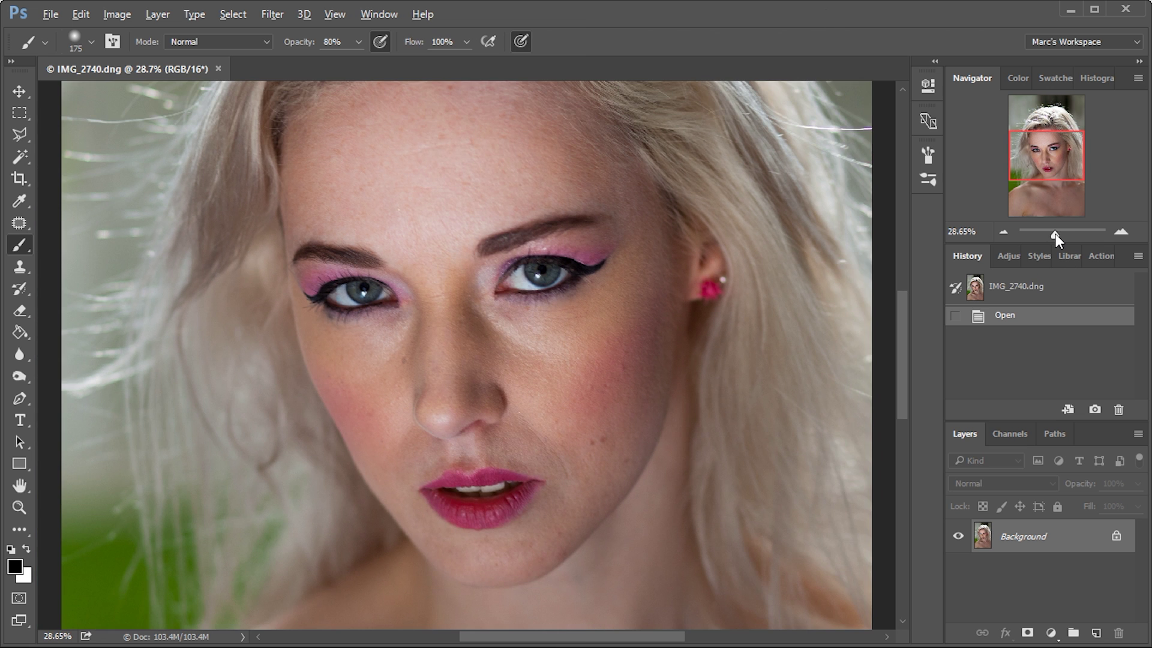
left_click_drag(1056, 233, 1060, 236)
left_click_drag(1044, 157, 1037, 154)
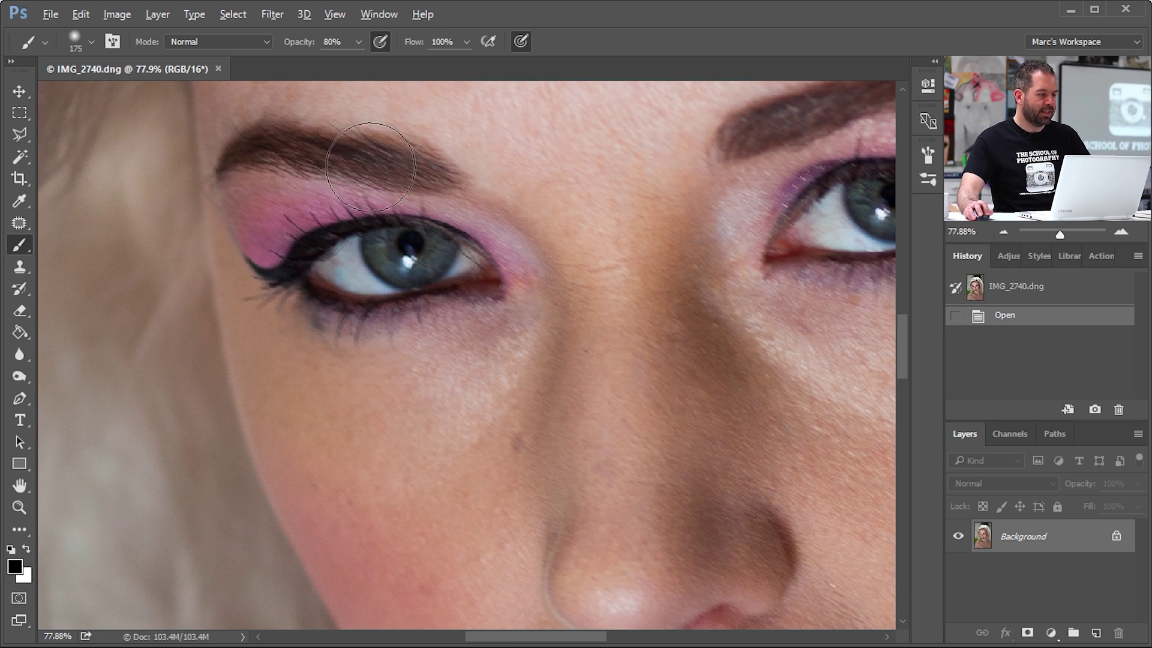
left_click(272, 14)
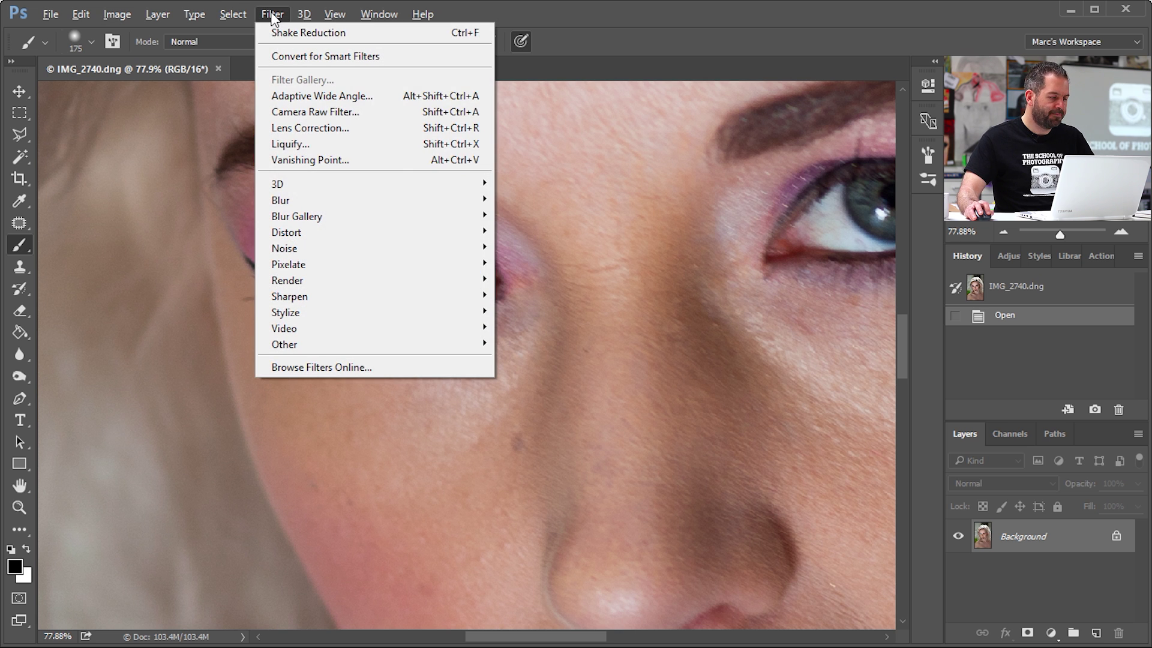
mouse_move(342, 298)
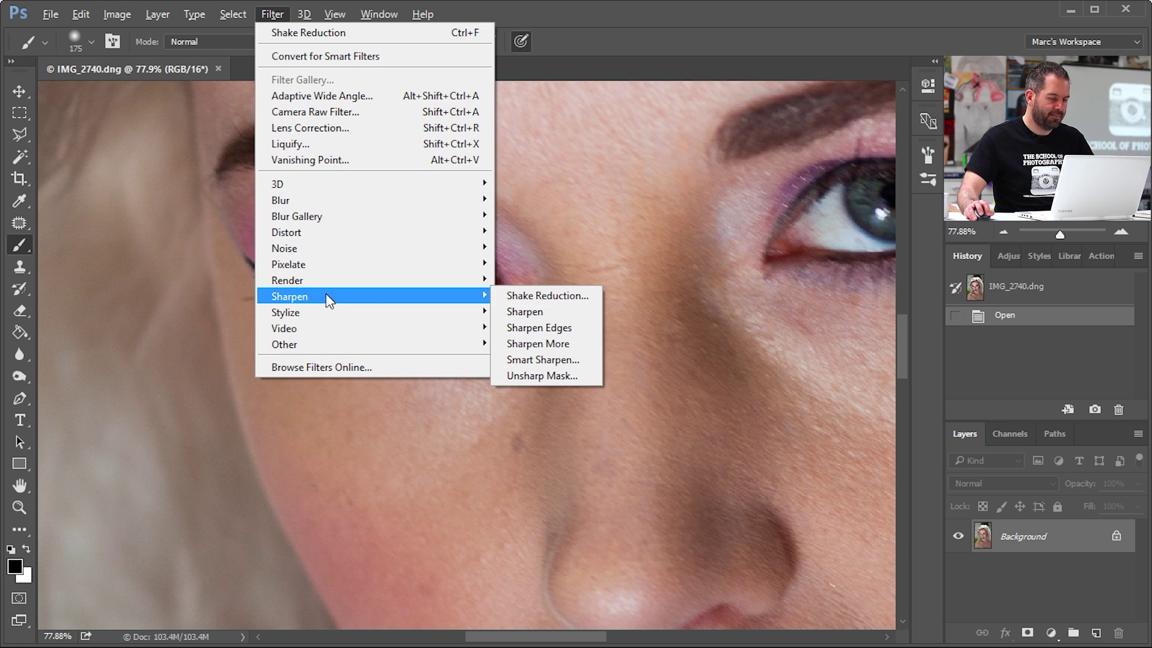
- Launch Shake Reduction and collapse, then re-expand, its Advanced blur-region section
left_click(576, 304)
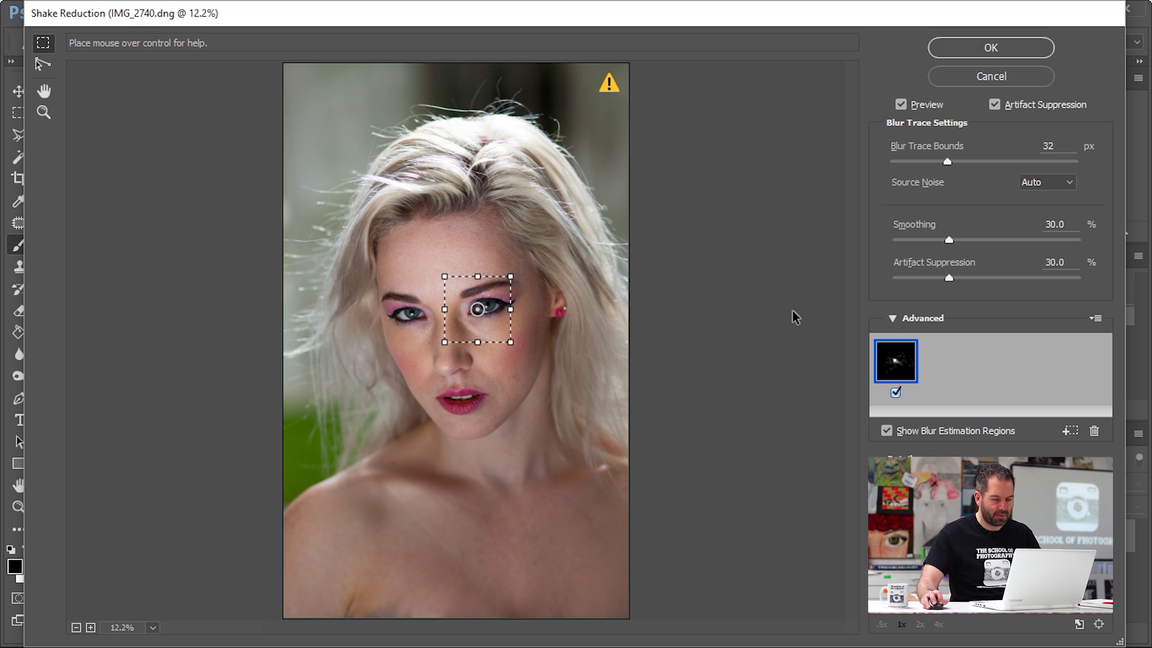
left_click(892, 318)
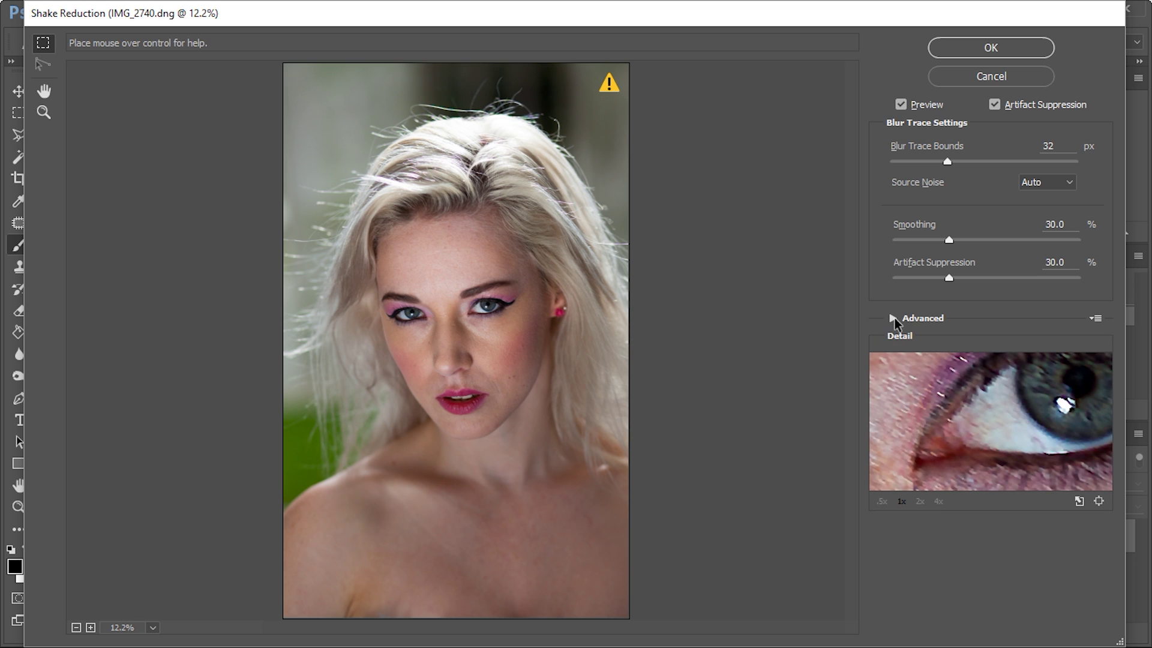
left_click(893, 318)
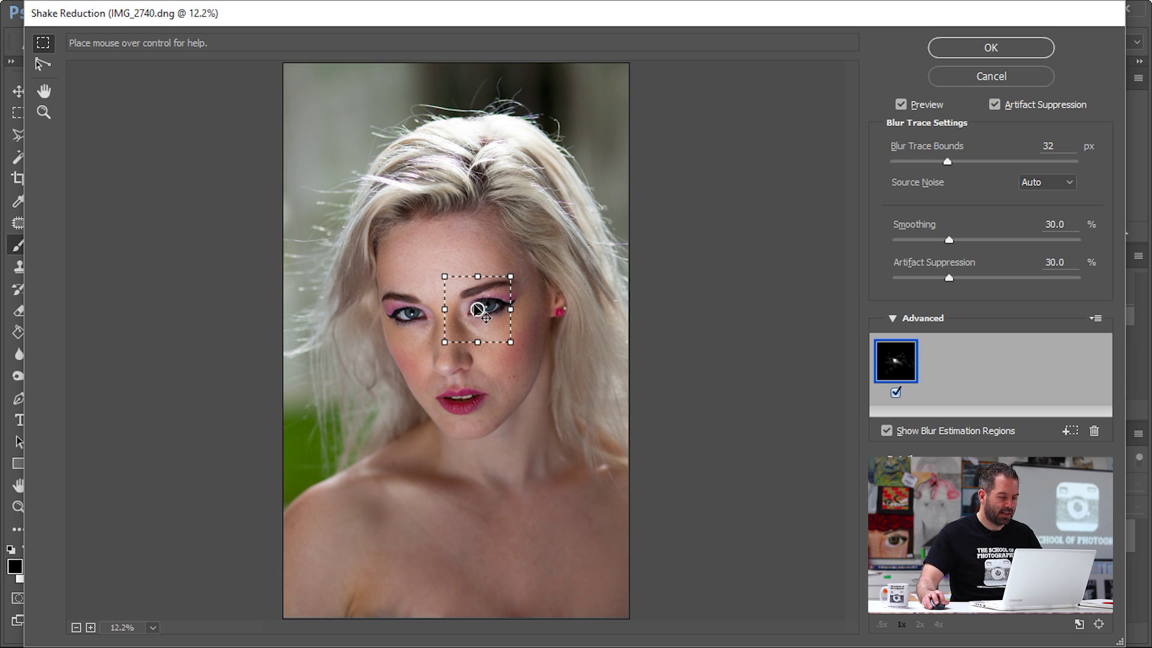
- Move the blur estimation region onto the left eye and add a second one over the lips
left_click_drag(477, 311, 405, 314)
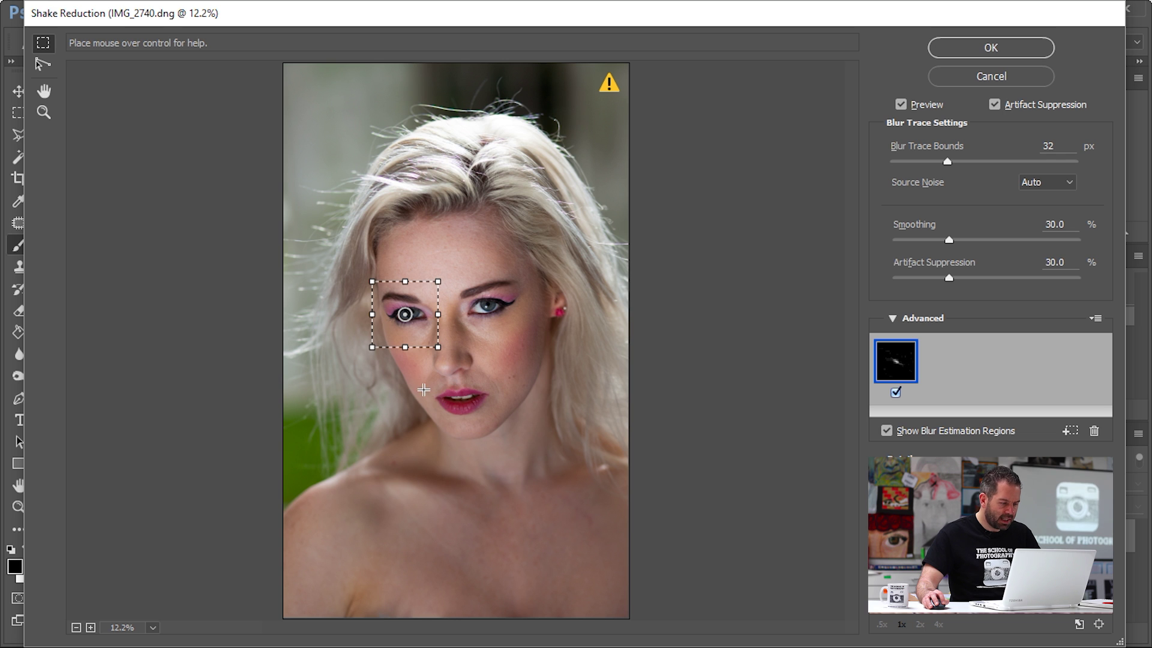
left_click_drag(424, 384, 502, 426)
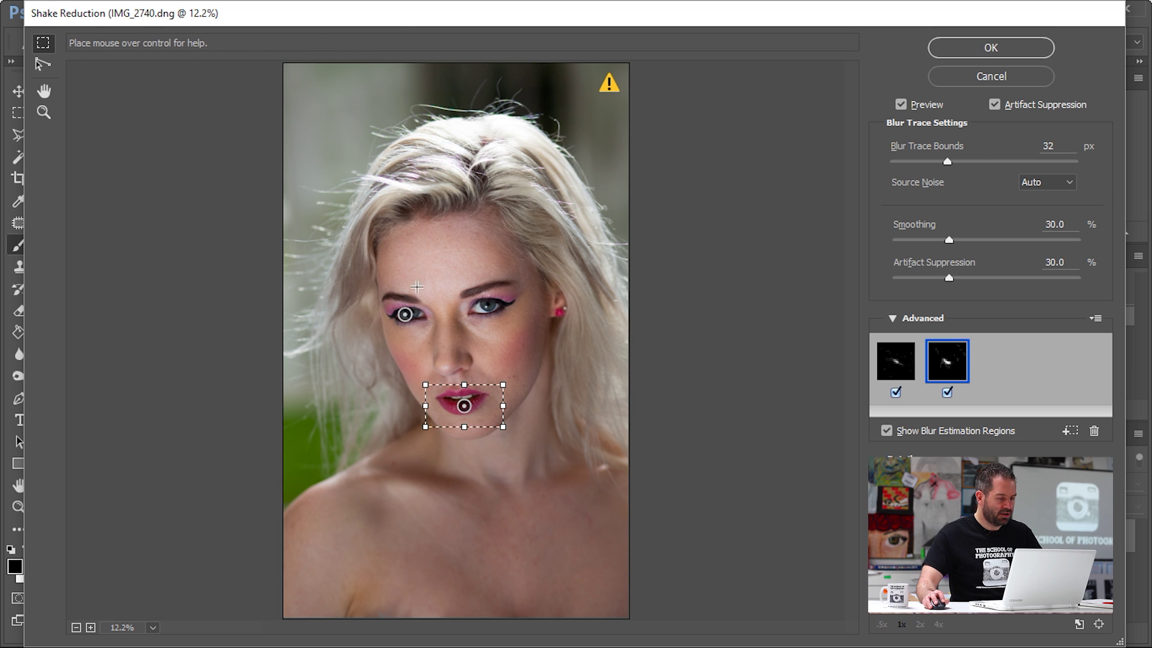
- View the preview at 100% on the left eye, comparing it with and without correction
left_click(153, 627)
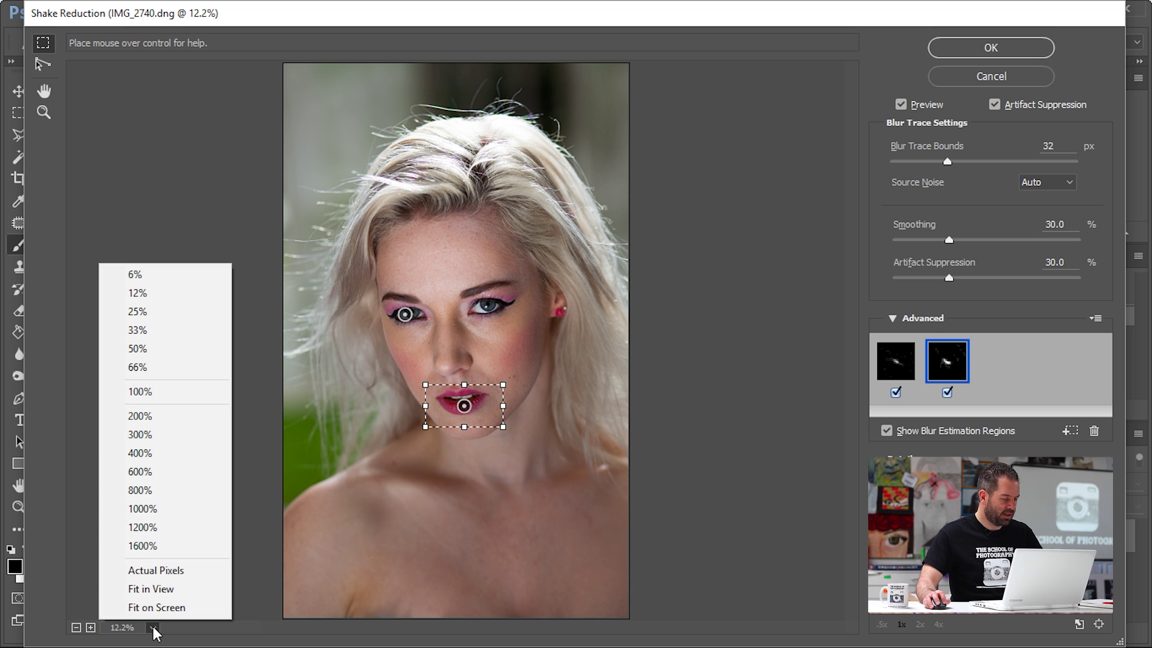
left_click(142, 392)
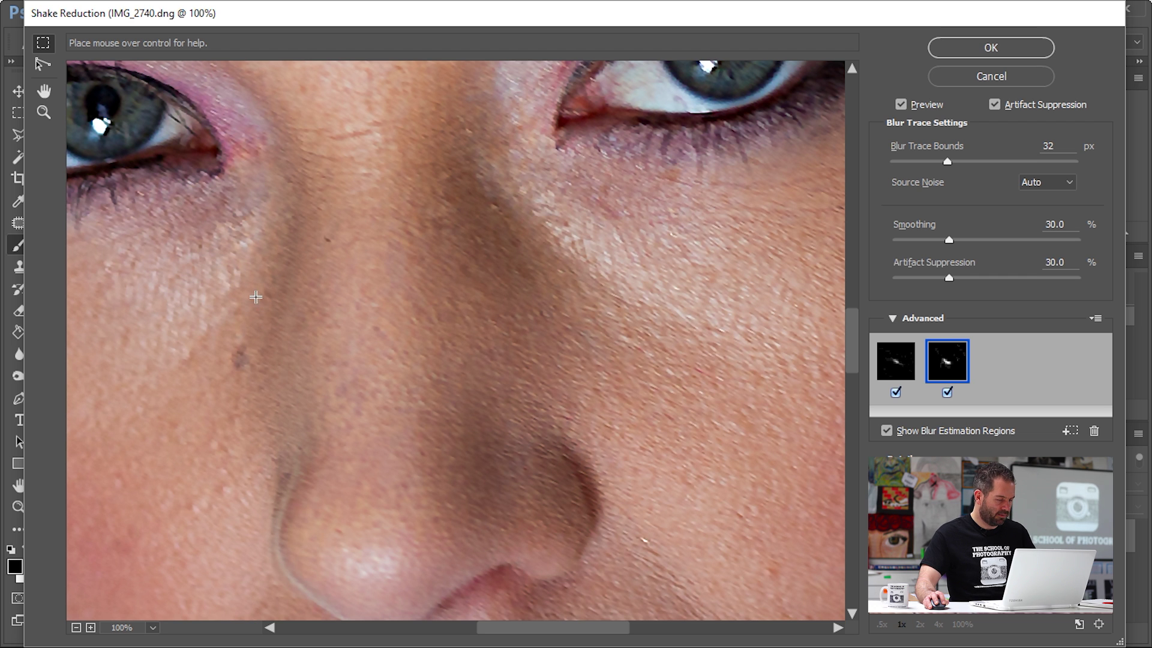
key("space")
left_click_drag(237, 267, 532, 362)
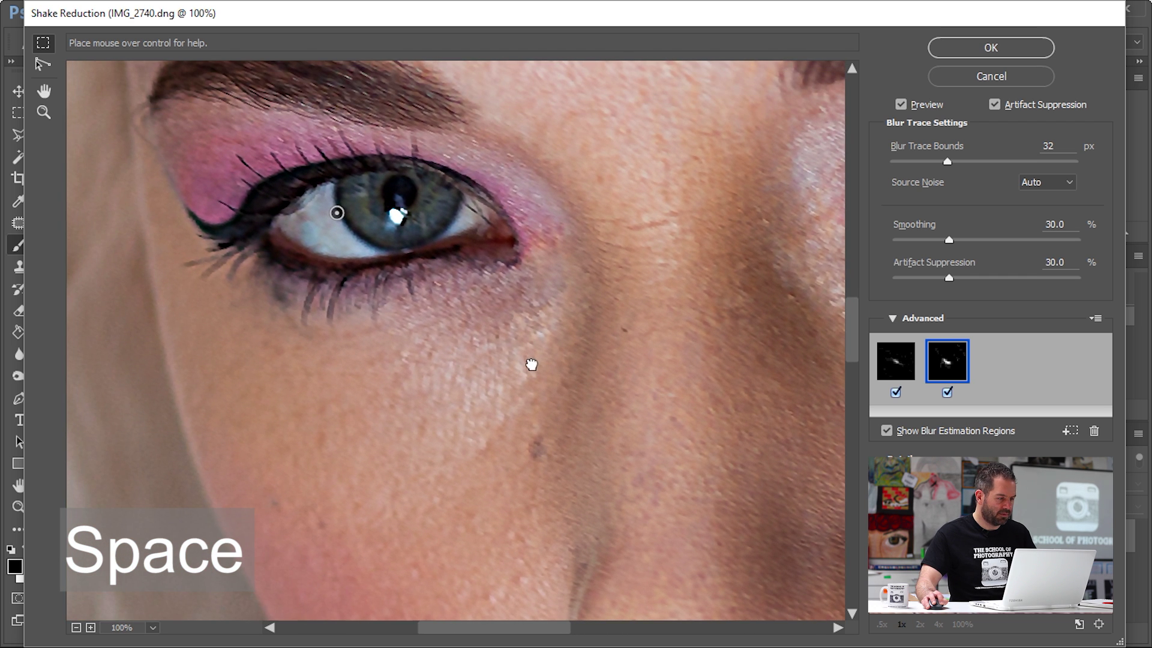
left_click(901, 103)
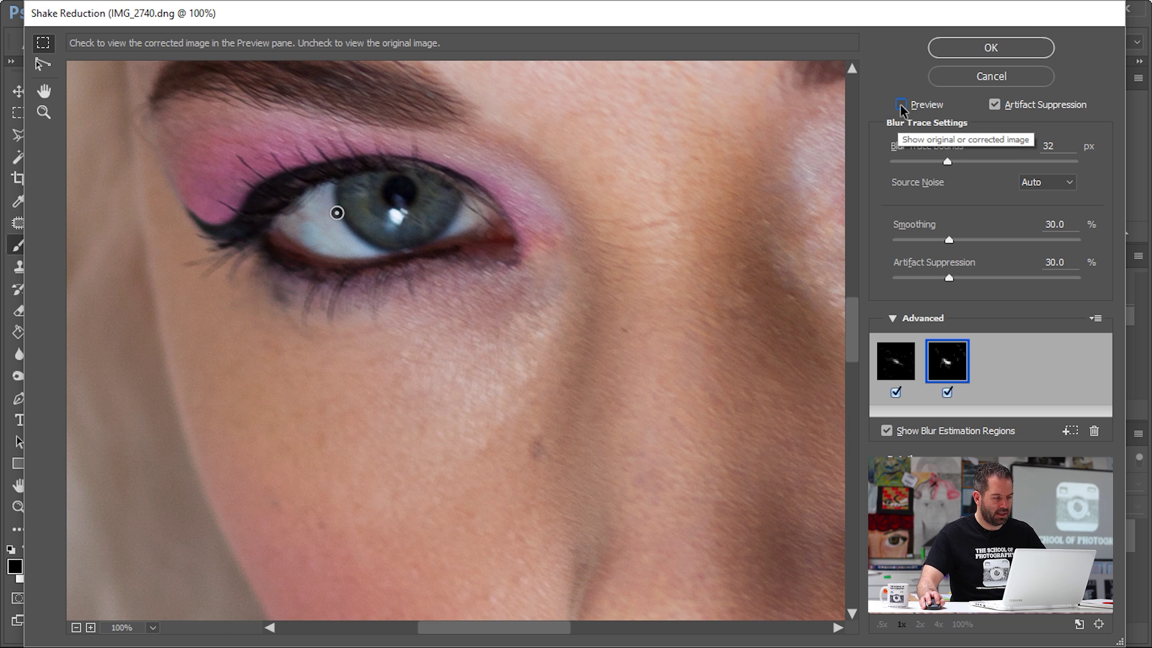
left_click(900, 105)
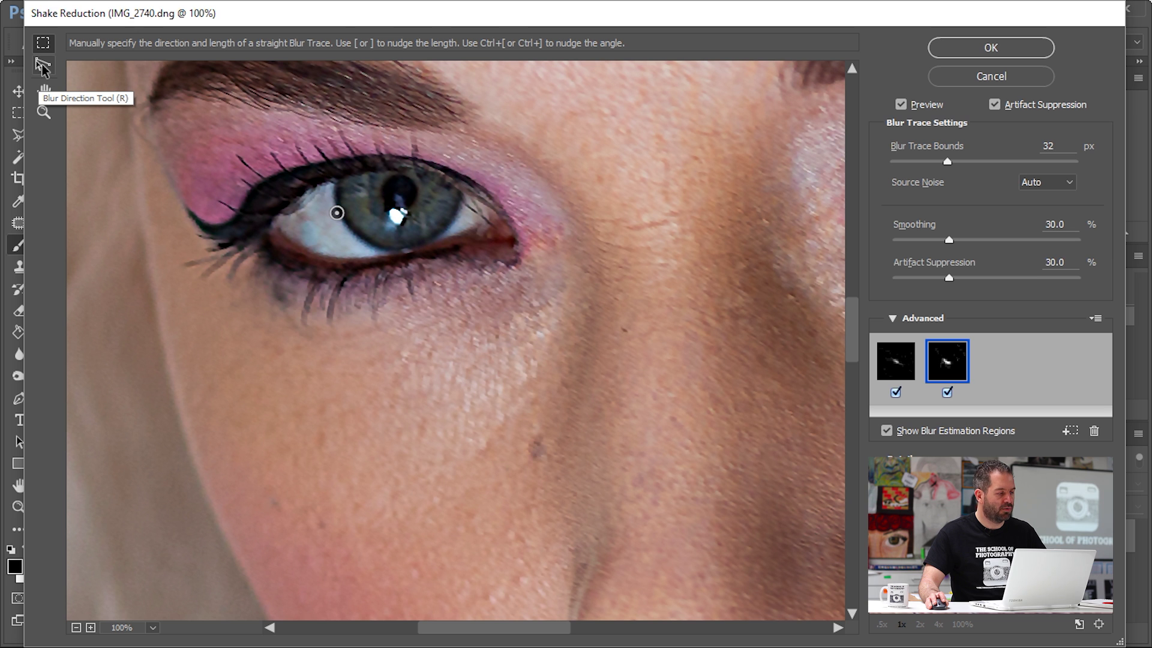
- Zoom the preview to 600% on the lower lashes and draw a third 7.8 px blur trace there
key("p")
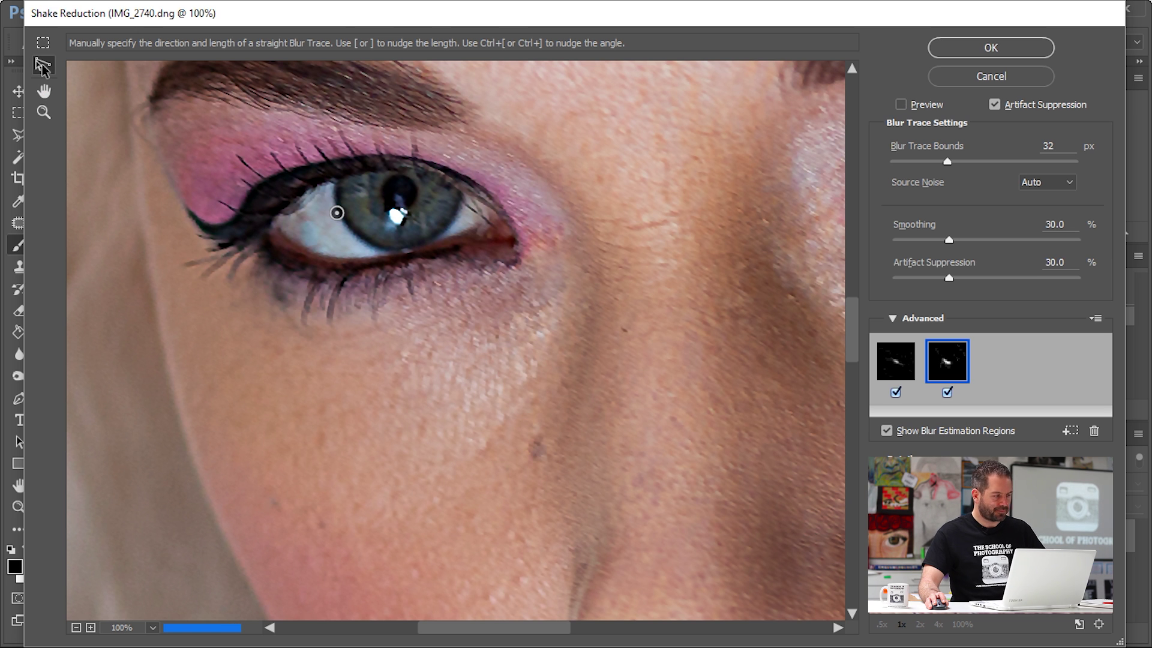
left_click(154, 628)
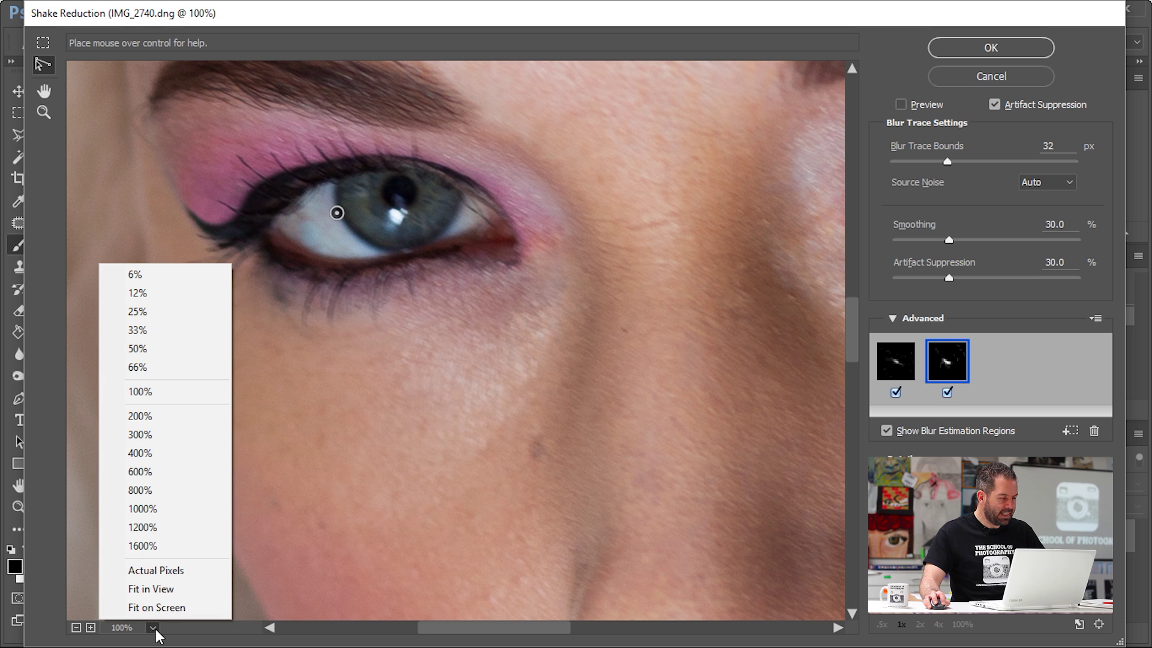
left_click(157, 472)
key("space")
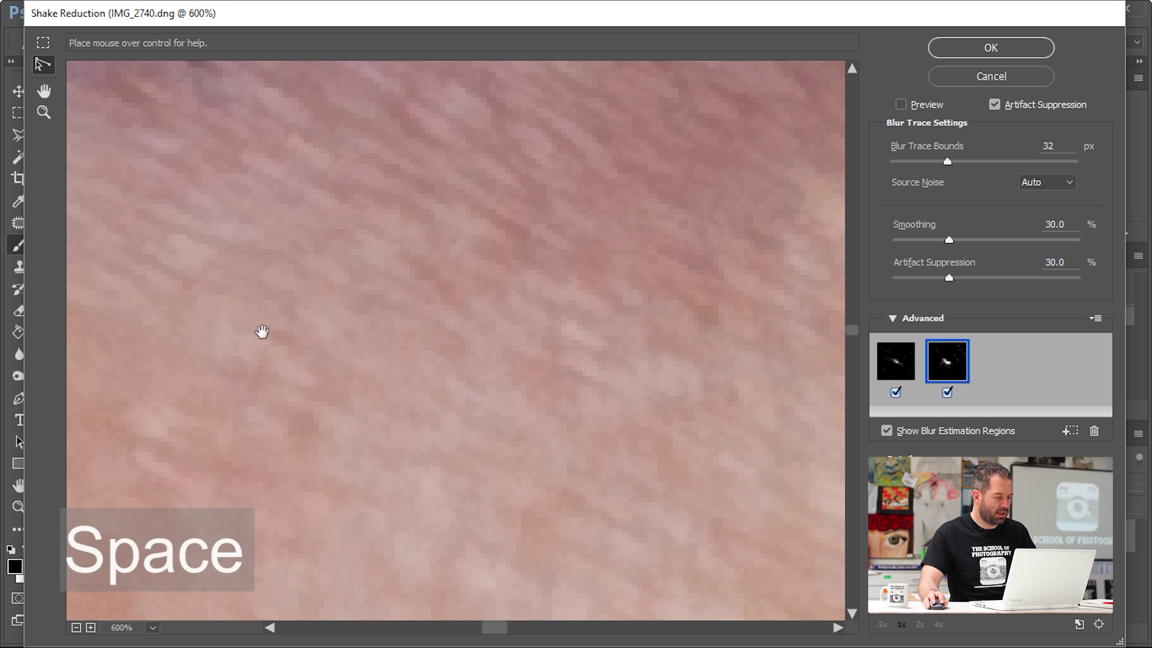
left_click_drag(188, 267, 660, 257)
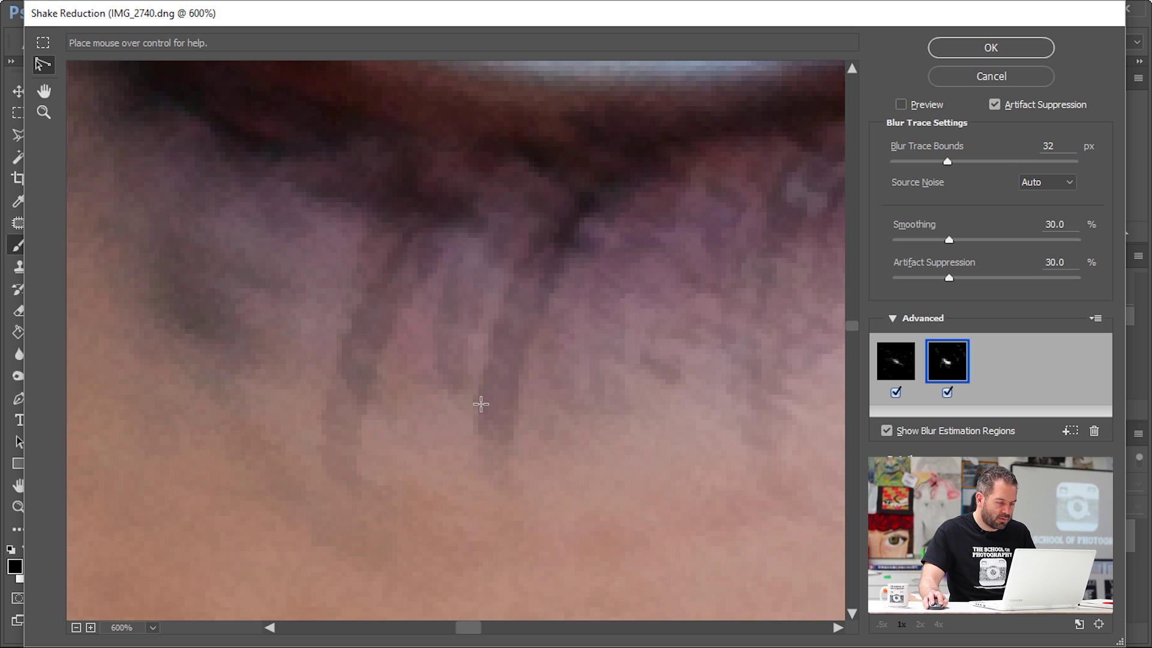
left_click_drag(481, 404, 517, 421)
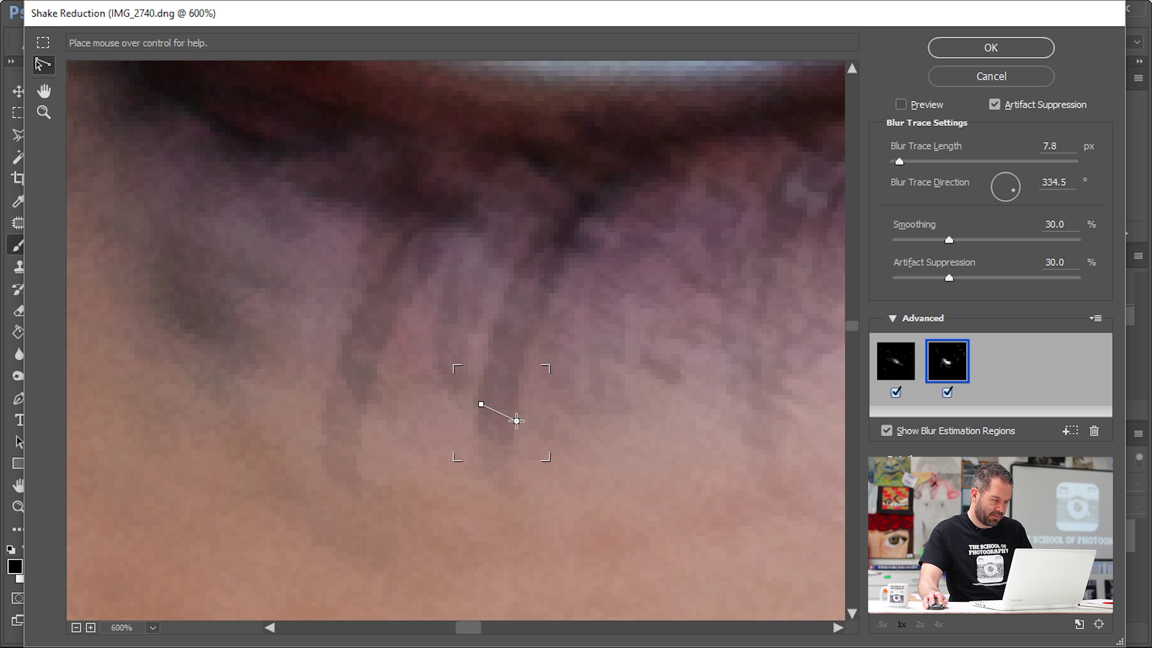
left_click_drag(516, 421, 515, 420)
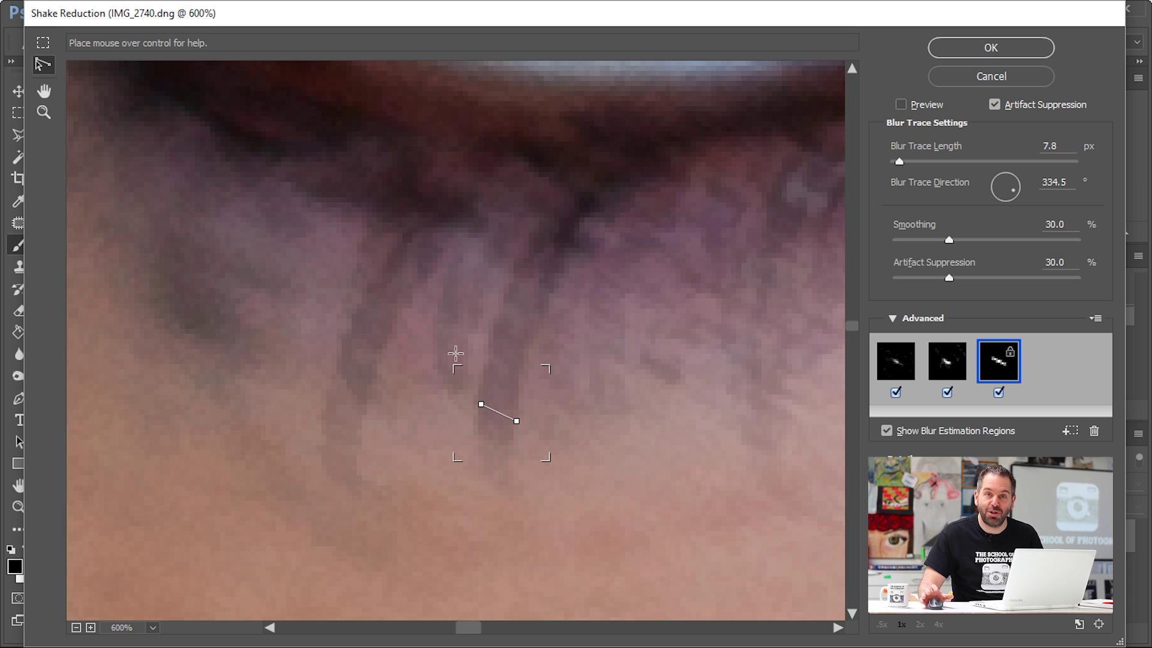
- Turn Preview back on to see the lower lashes sharpened by all three traces
left_click(901, 106)
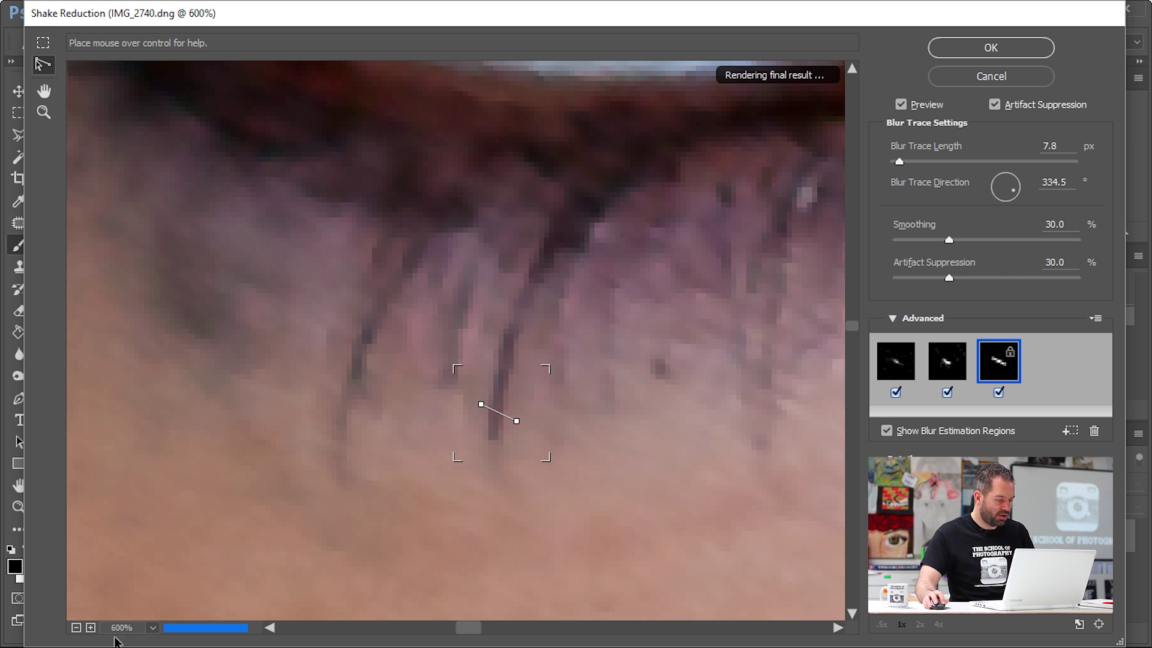
- Frame both eyes and the nose at 66.7% and compare the correction with Preview off and on
left_click(154, 628)
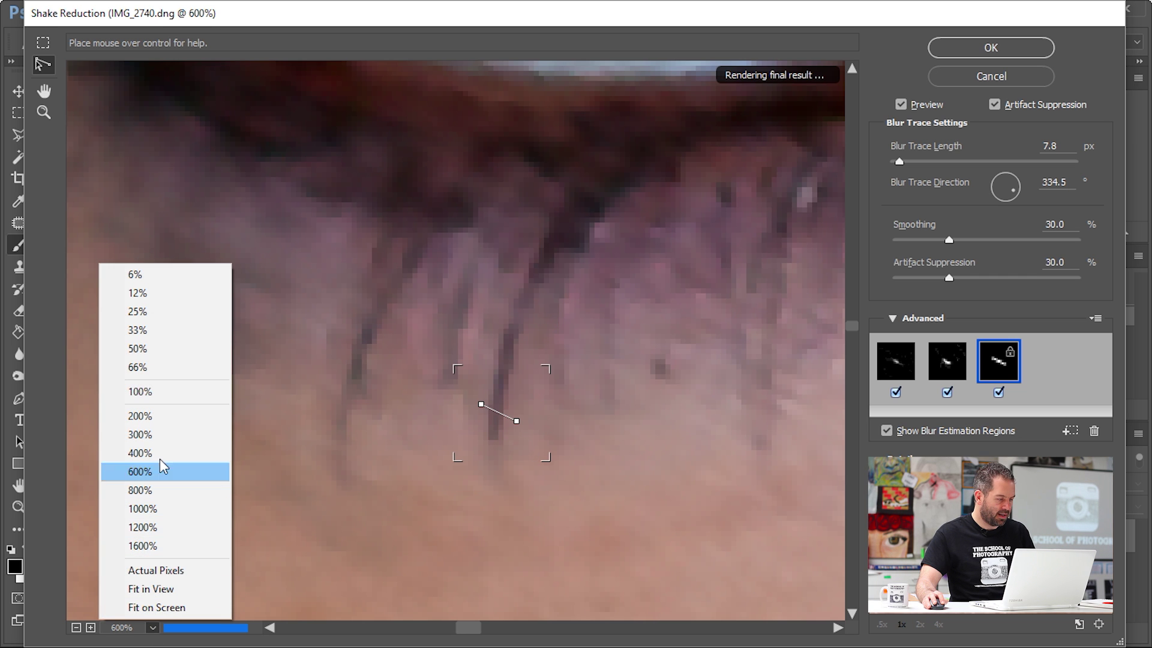
left_click(149, 368)
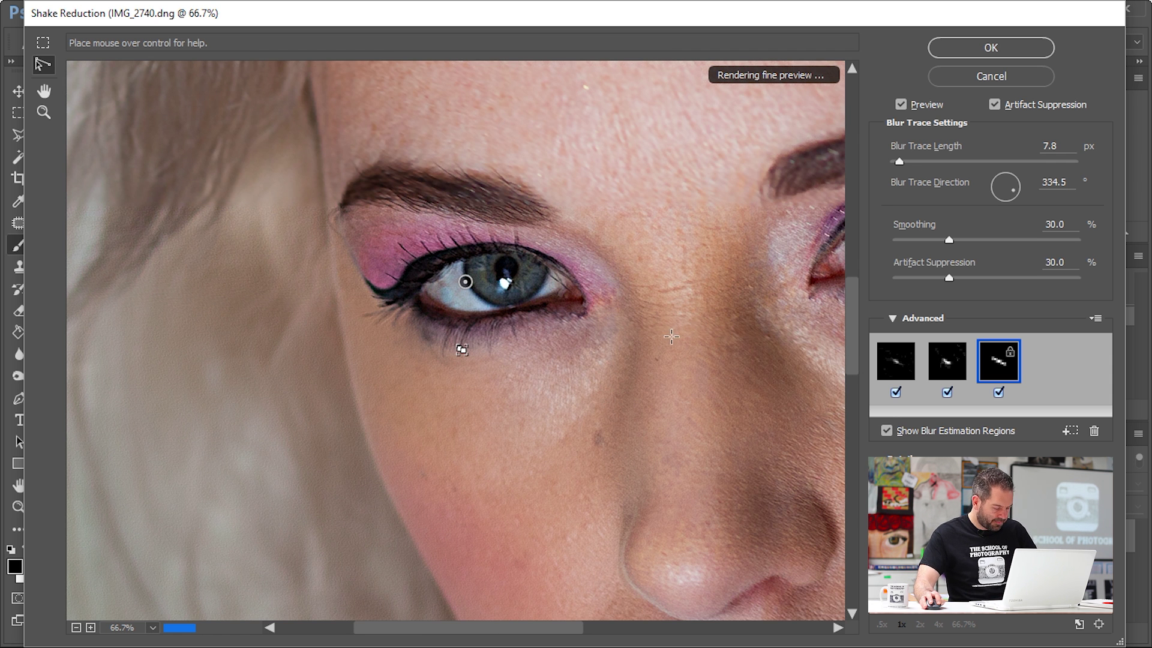
left_click_drag(645, 323, 380, 212)
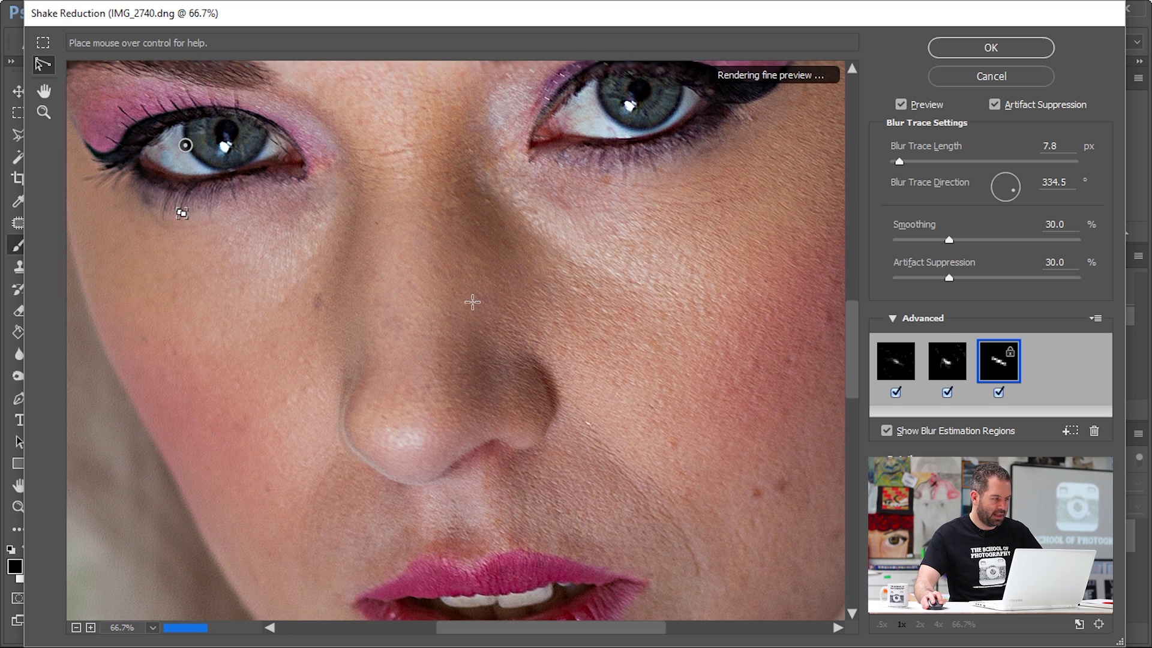
left_click(901, 104)
left_click(902, 104)
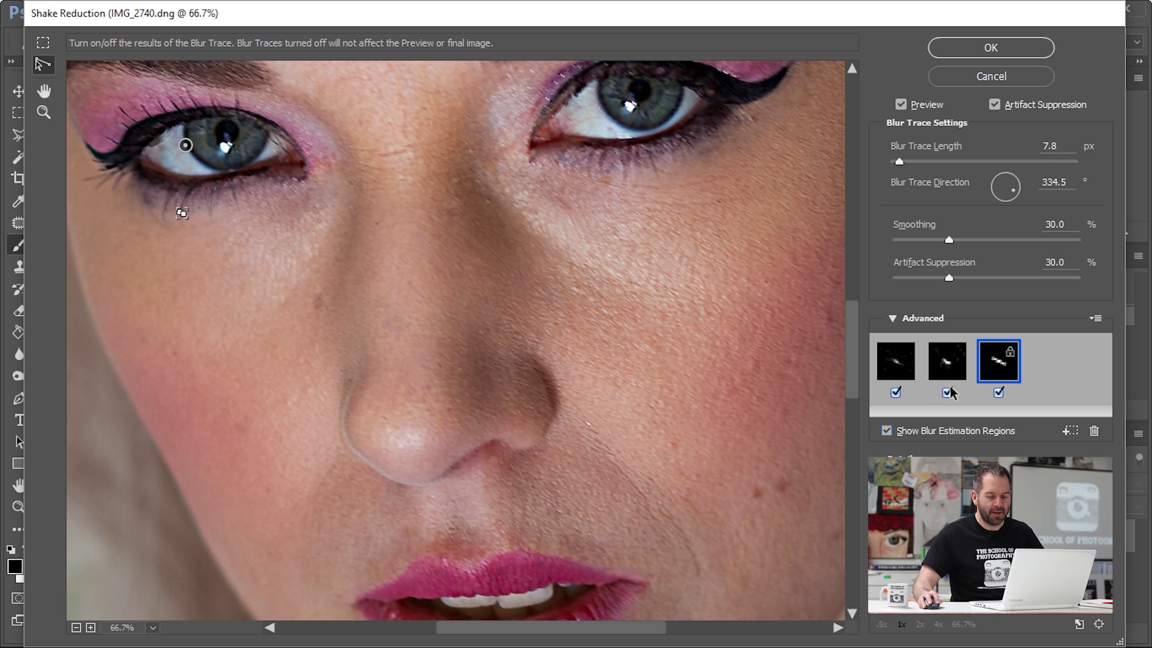
- Check the second blur trace's region and leave that trace disabled
left_click(947, 394)
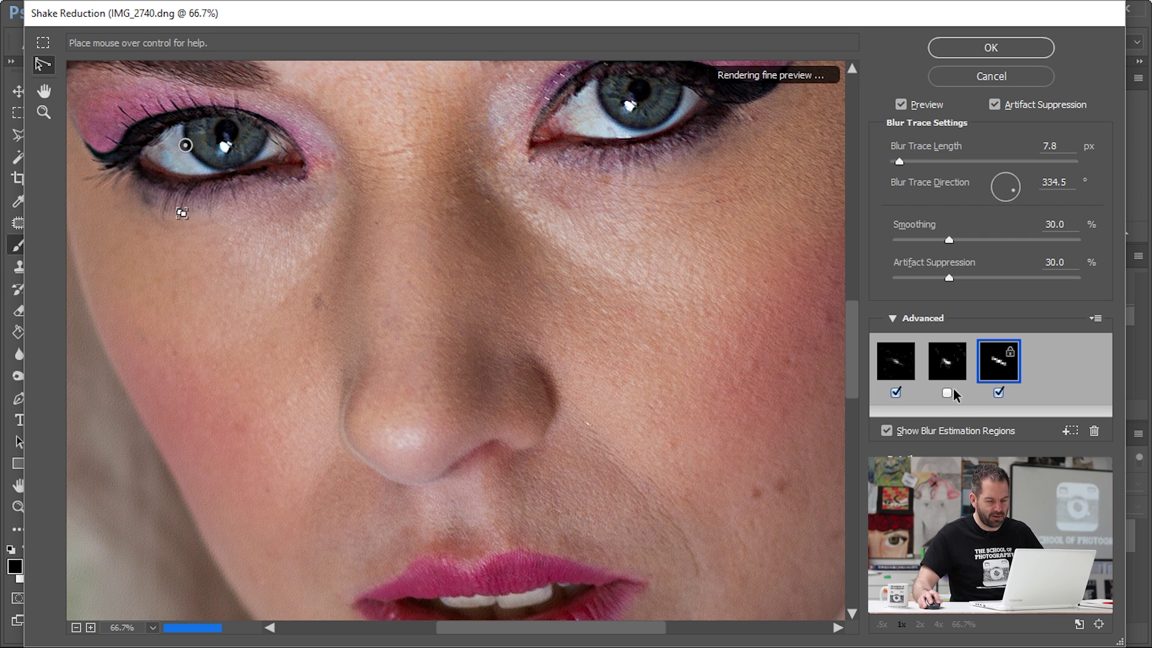
left_click(947, 393)
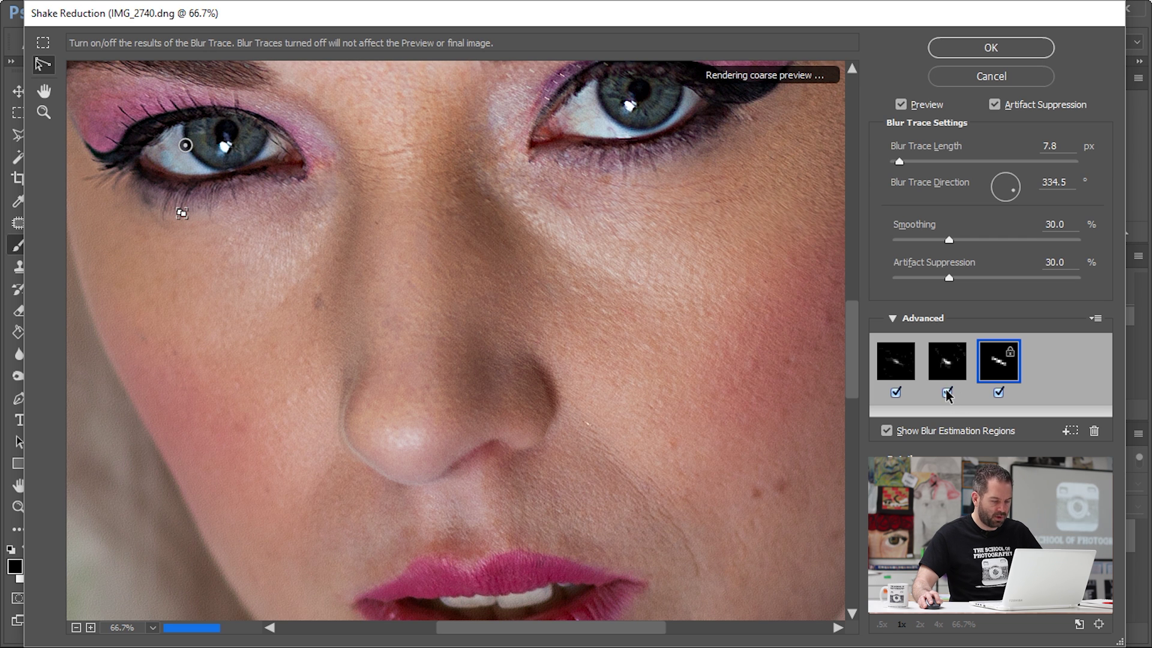
left_click(950, 363)
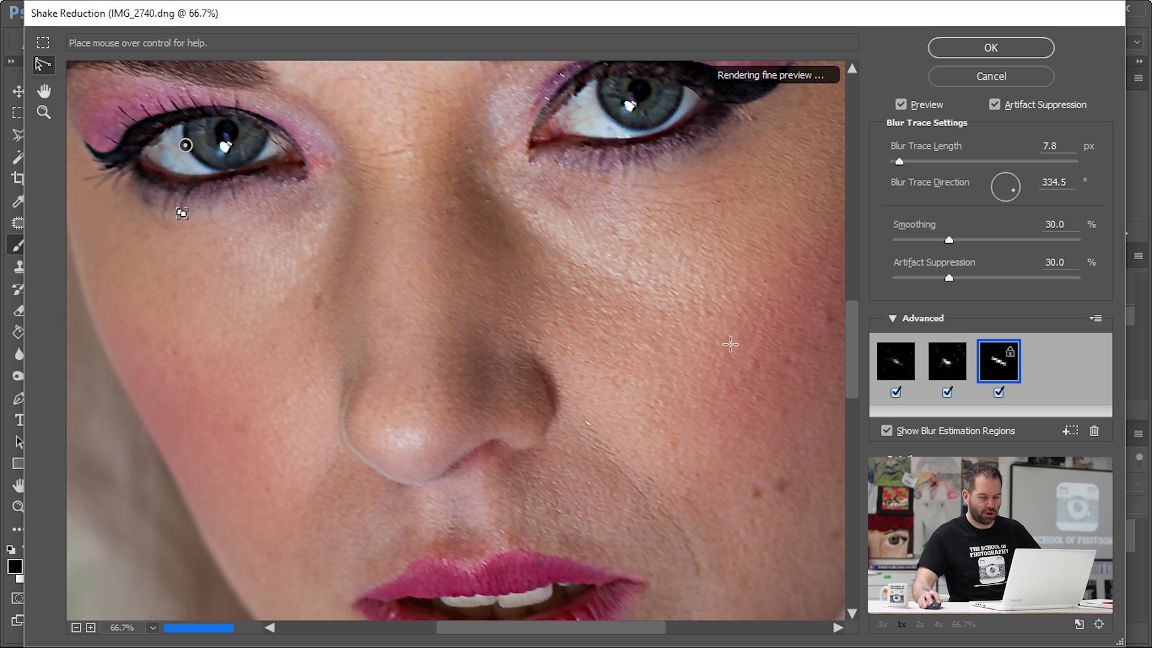
left_click(947, 392)
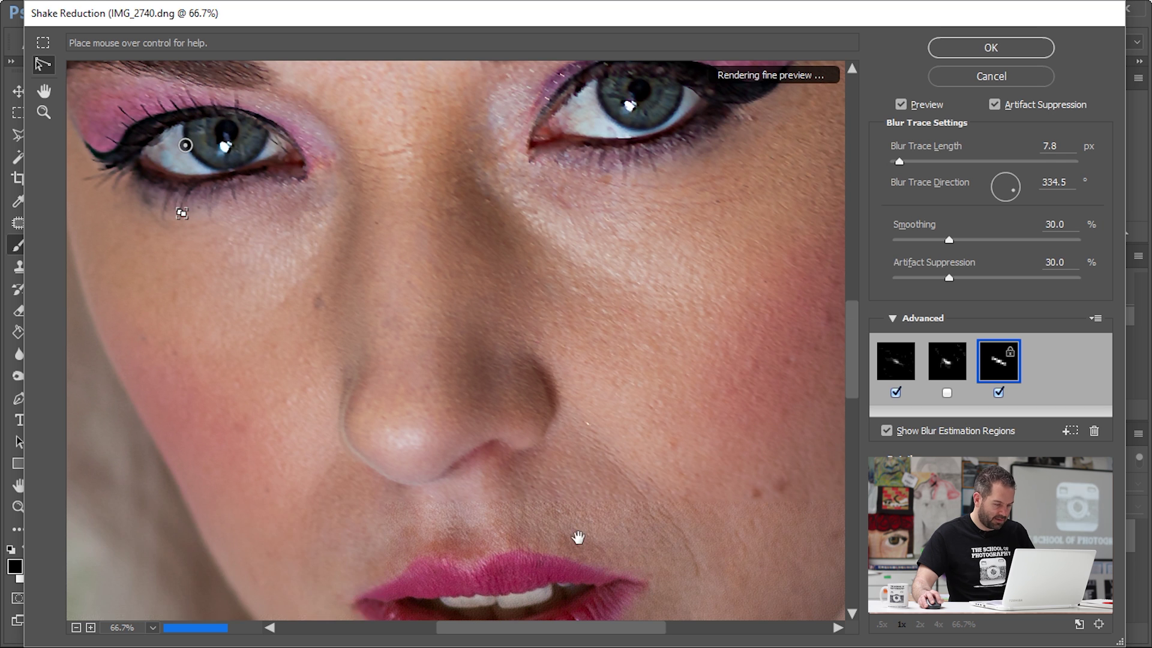
- Turn the second blur trace back on and center the Detail loupe on an eye
left_click_drag(576, 537, 527, 260)
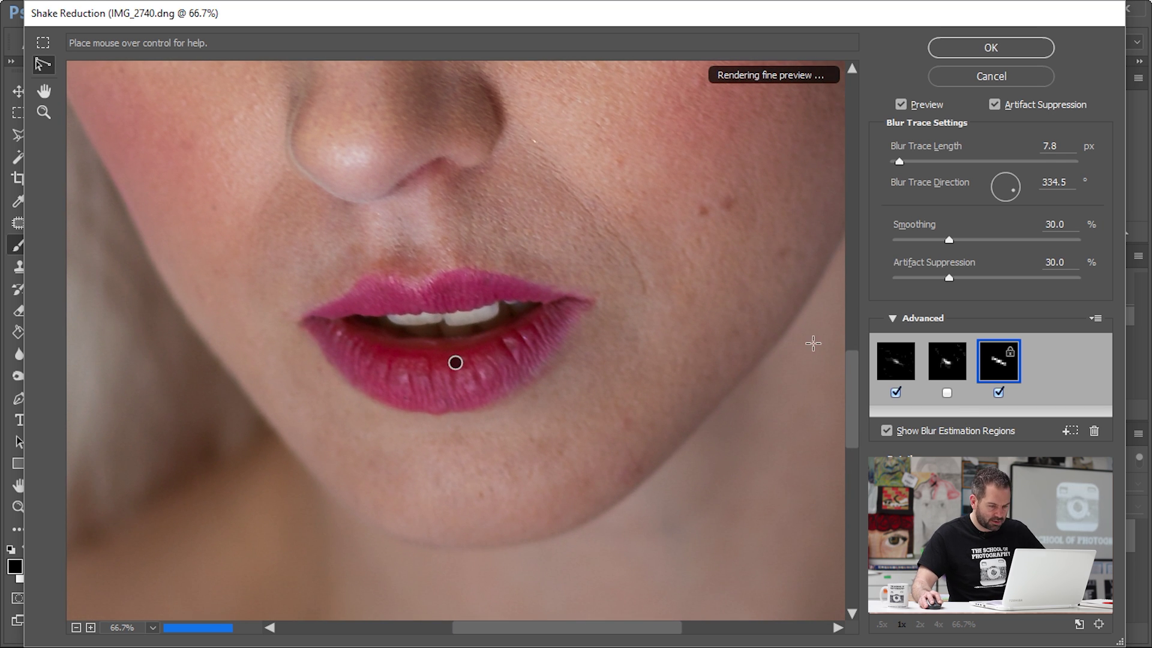
left_click(946, 393)
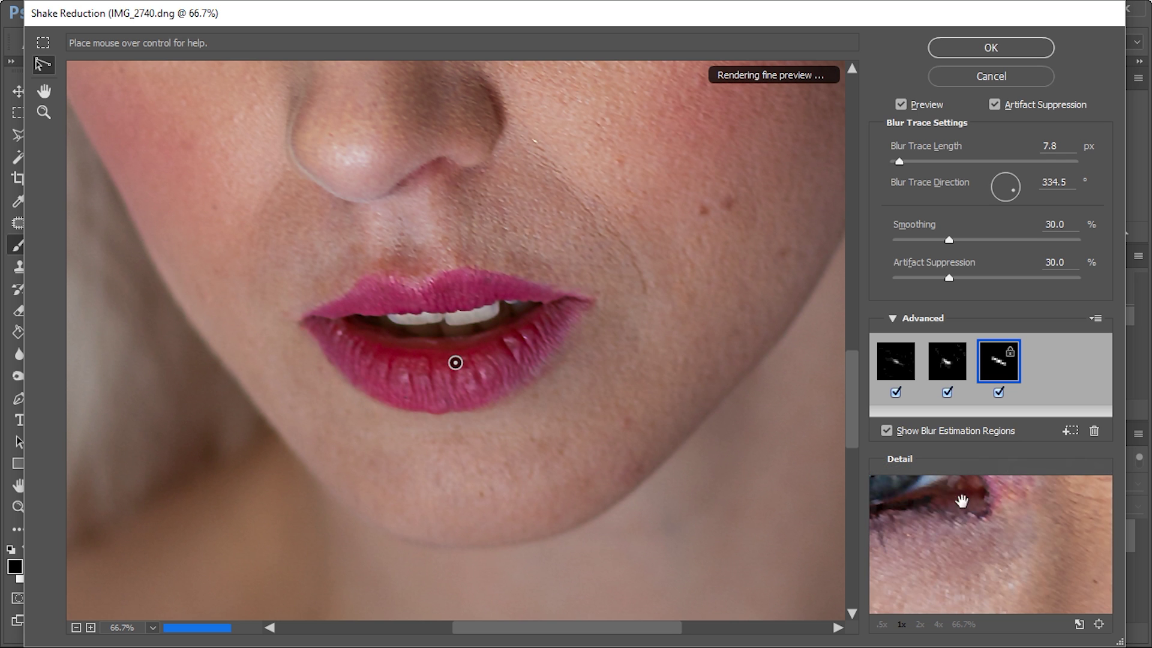
mouse_move(957, 526)
left_mouse_down()
mouse_move(1003, 547)
mouse_move(965, 550)
mouse_move(971, 528)
mouse_move(999, 538)
mouse_move(984, 513)
mouse_move(945, 511)
left_mouse_up()
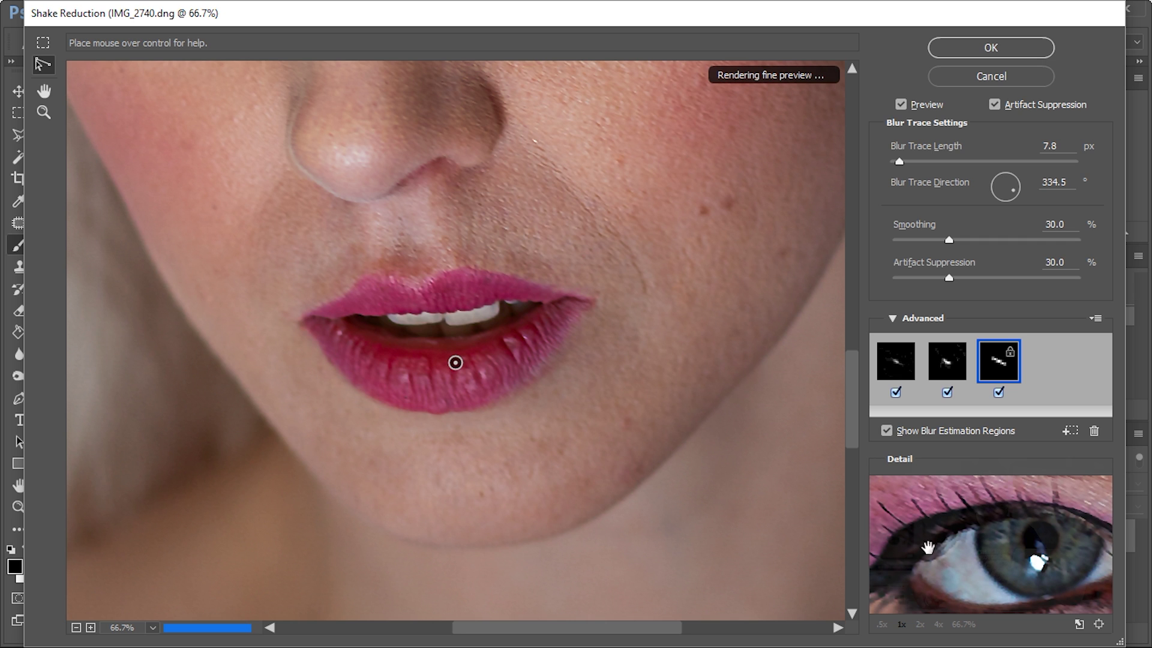
- Apply Shake Reduction, zoom out to the whole face, and toggle History between Open and Shake Reduction
left_click(991, 49)
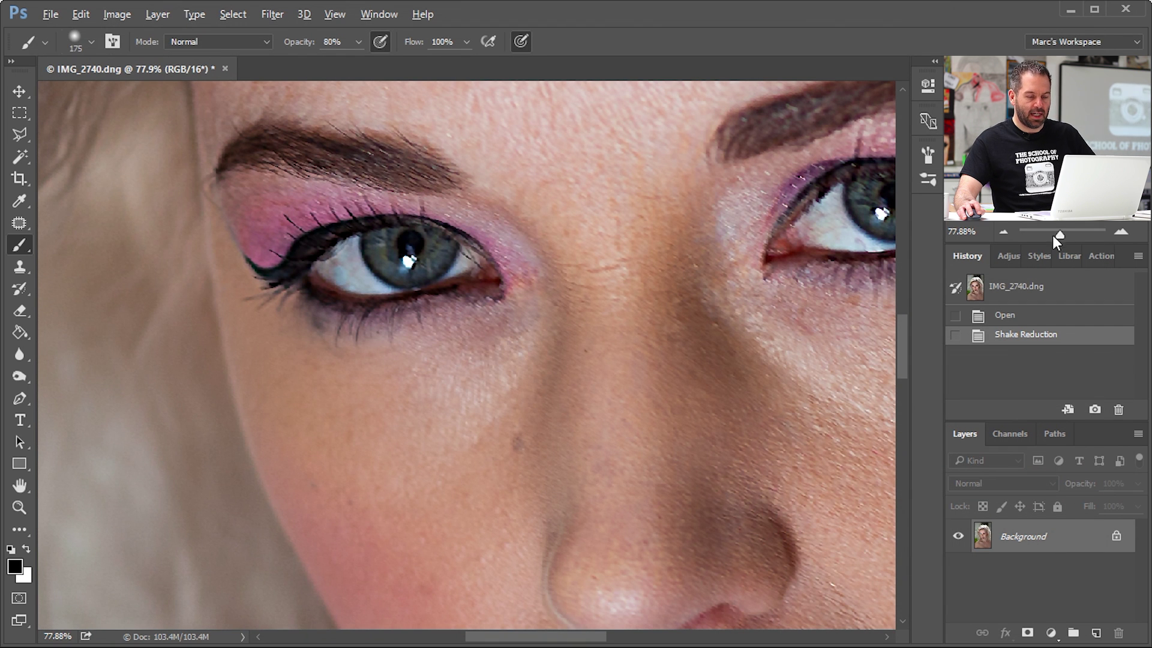
left_click_drag(1059, 233, 1052, 233)
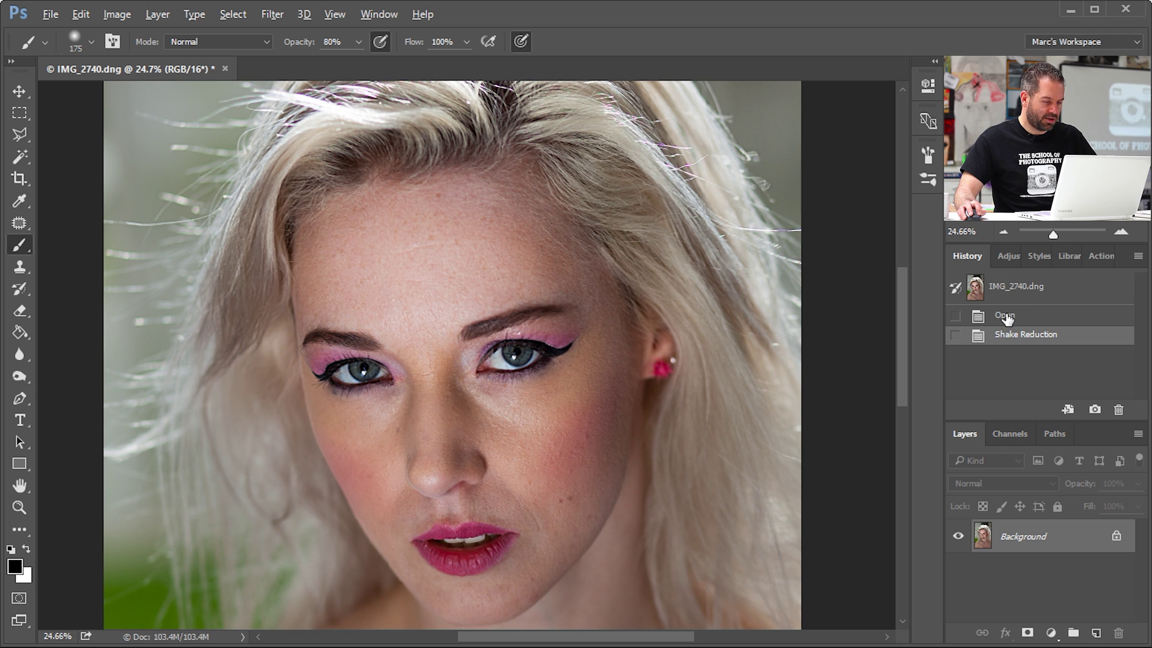
left_click(1008, 318)
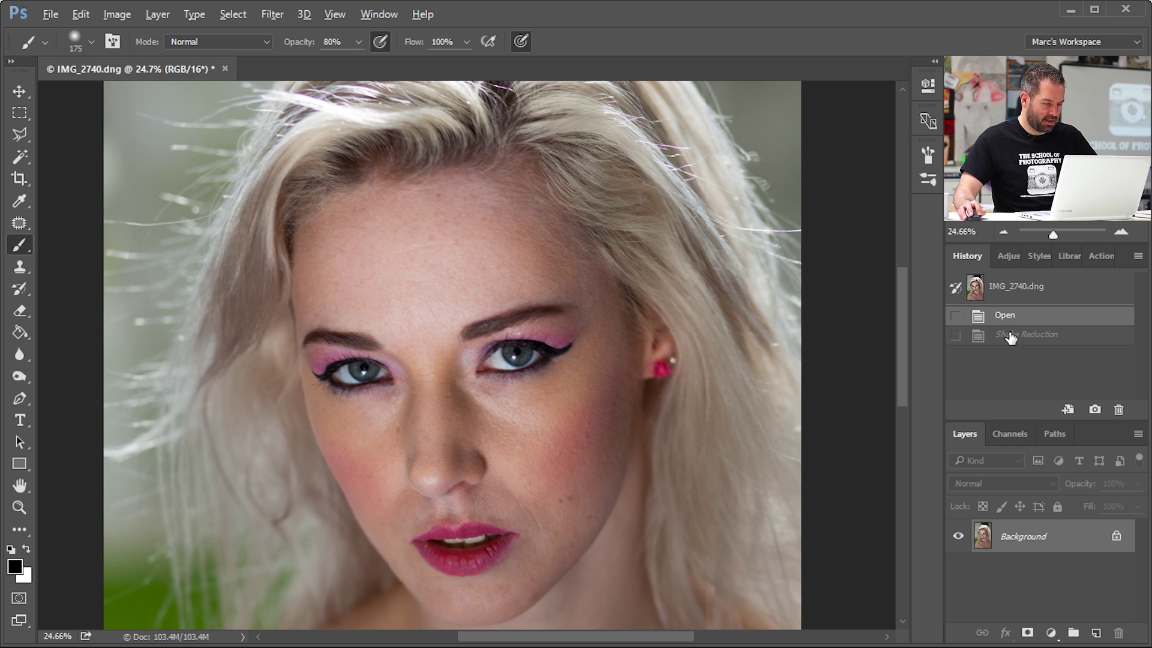
left_click(1011, 337)
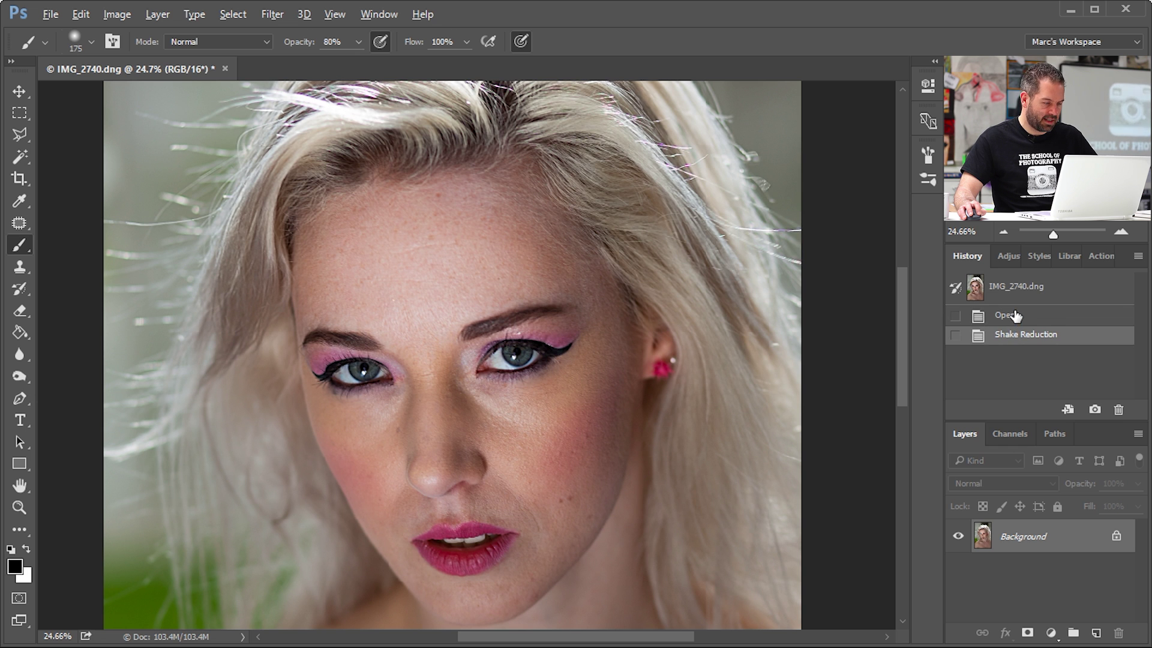
left_click(1014, 315)
left_click(1010, 335)
- Zoom in on the eyes-to-lips area and compare original versus sharpened states again
left_click_drag(1053, 231, 1057, 232)
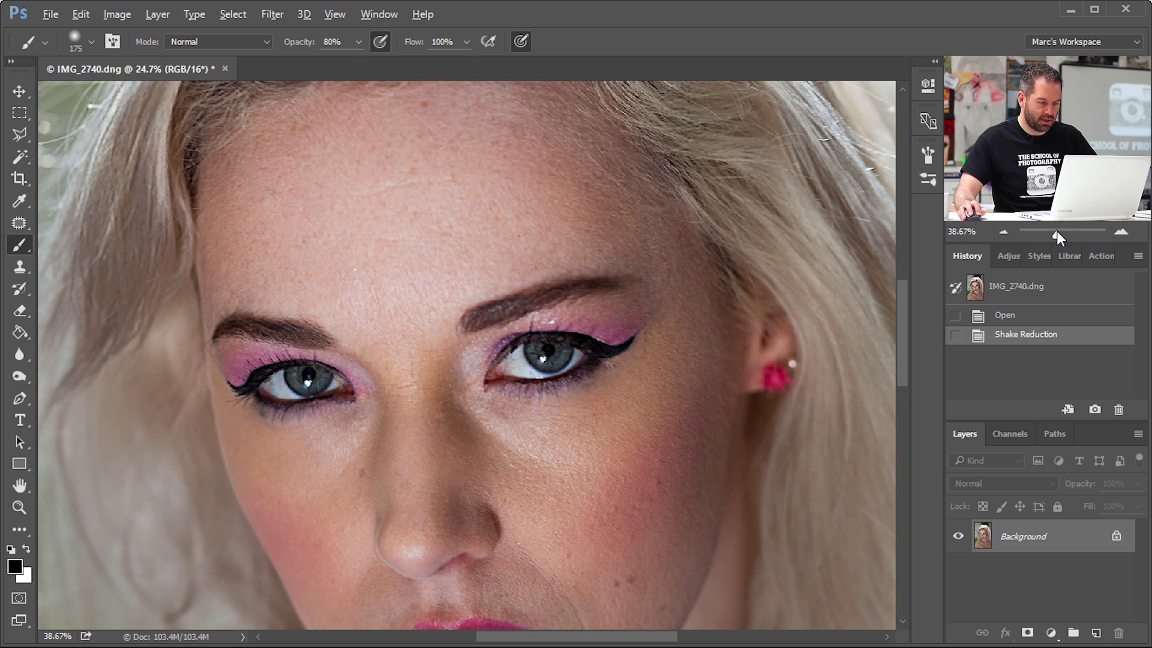
left_click_drag(1047, 120, 1049, 151)
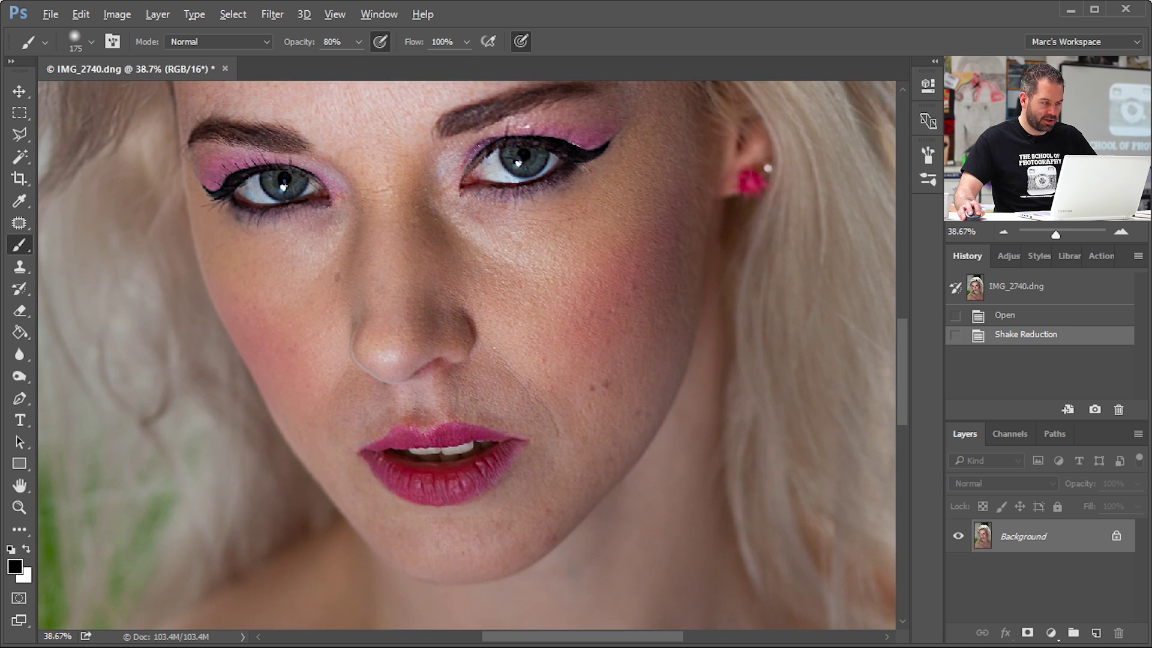
left_click(1029, 316)
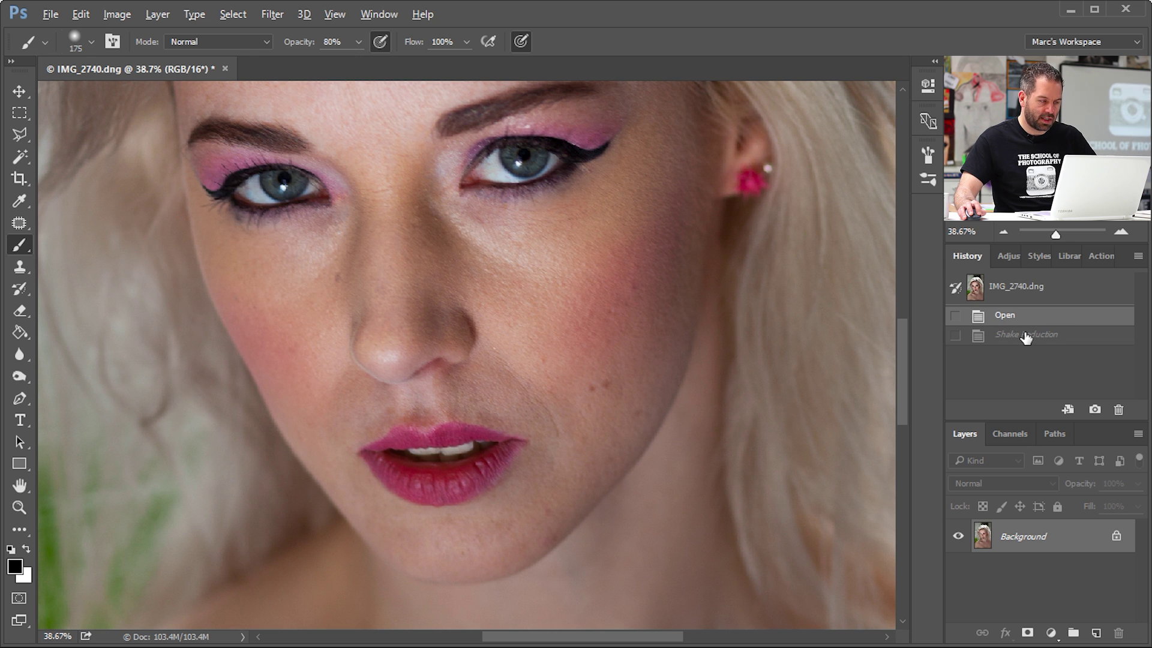
left_click(1025, 336)
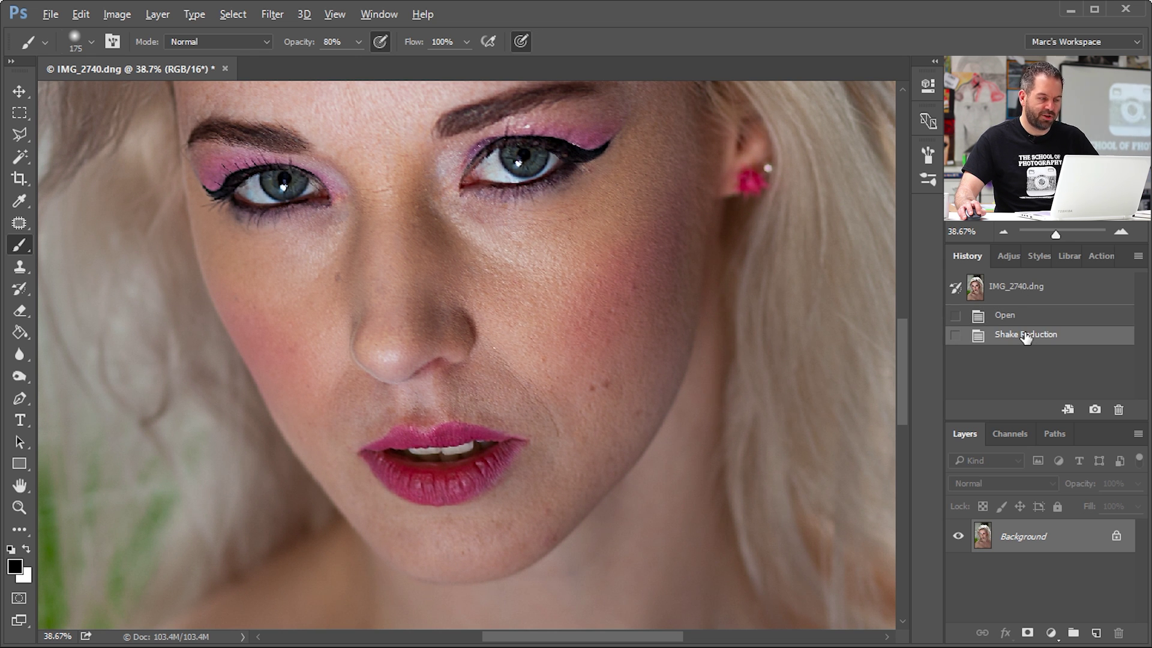
left_click(1027, 315)
left_click(1026, 335)
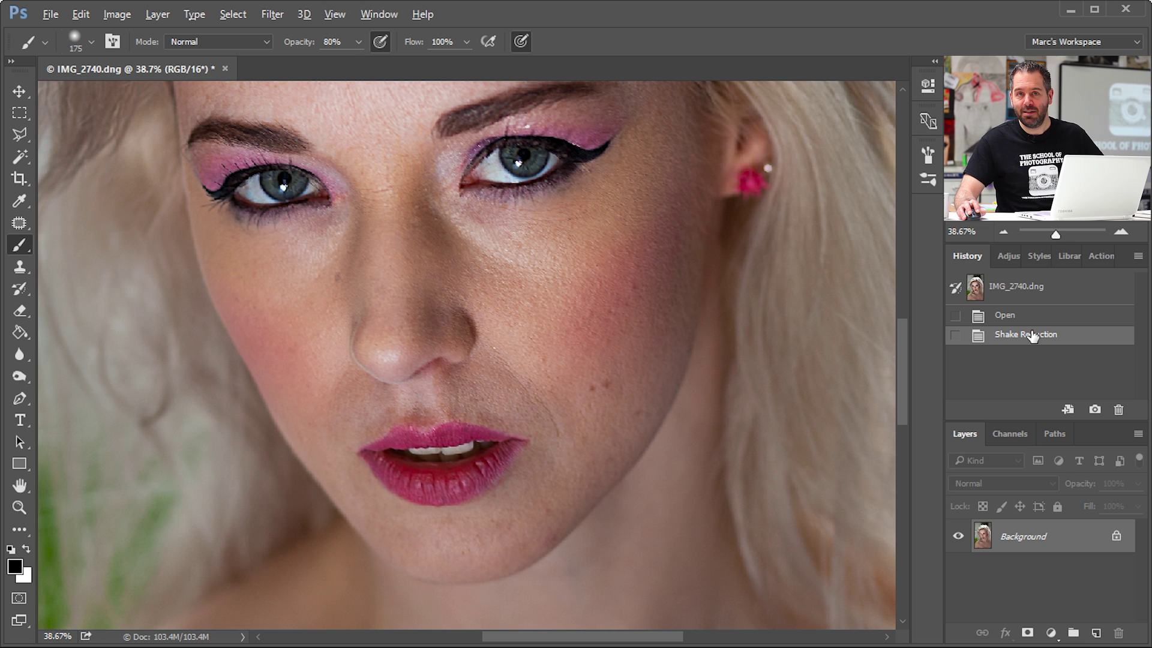
- Save the sharpened portrait back to Lightroom as IMG_2740-Edit.psd
left_click(44, 16)
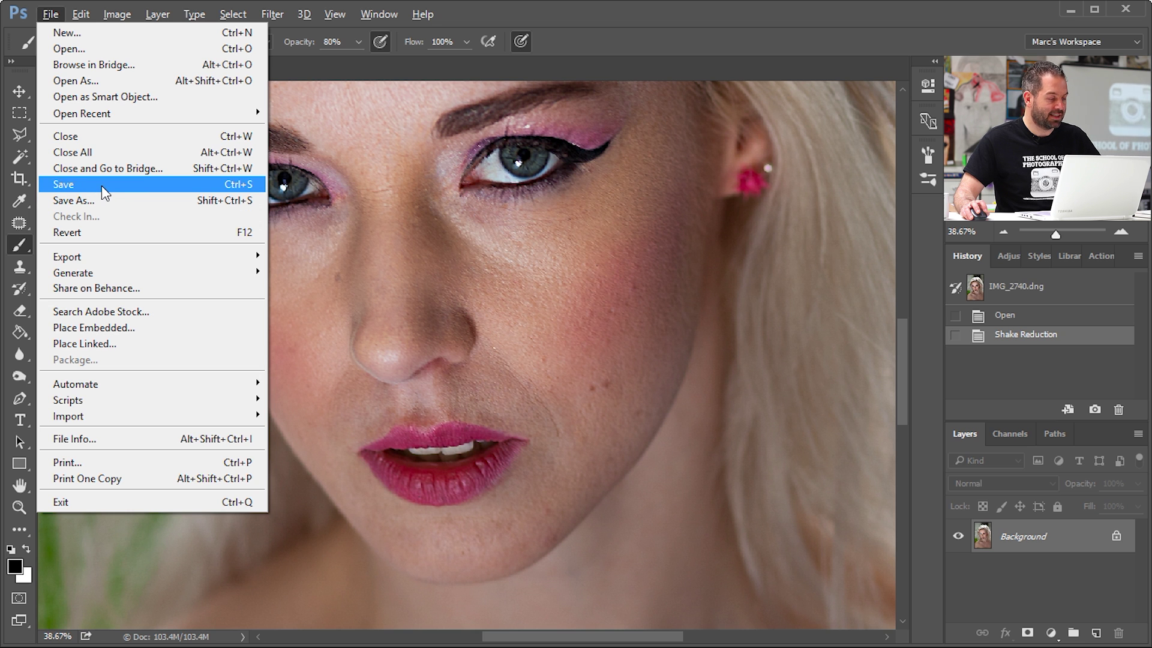
left_click(102, 185)
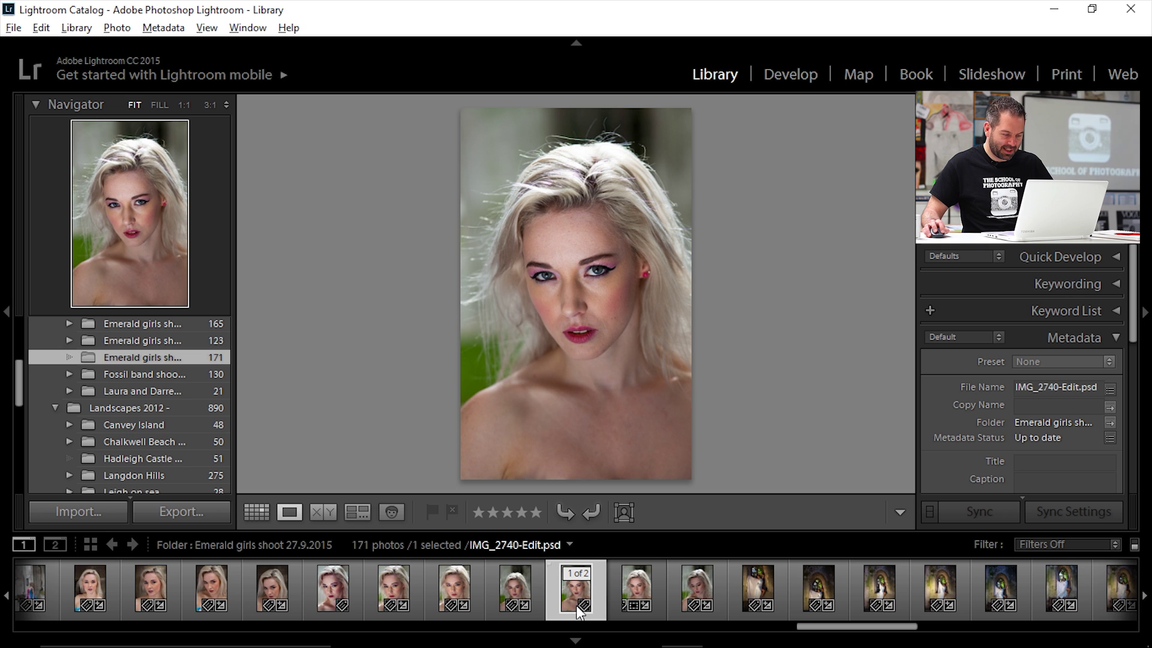
- Select the original IMG_2740.dng in the filmstrip stack, then reselect IMG_2740-Edit.psd
left_click(634, 592)
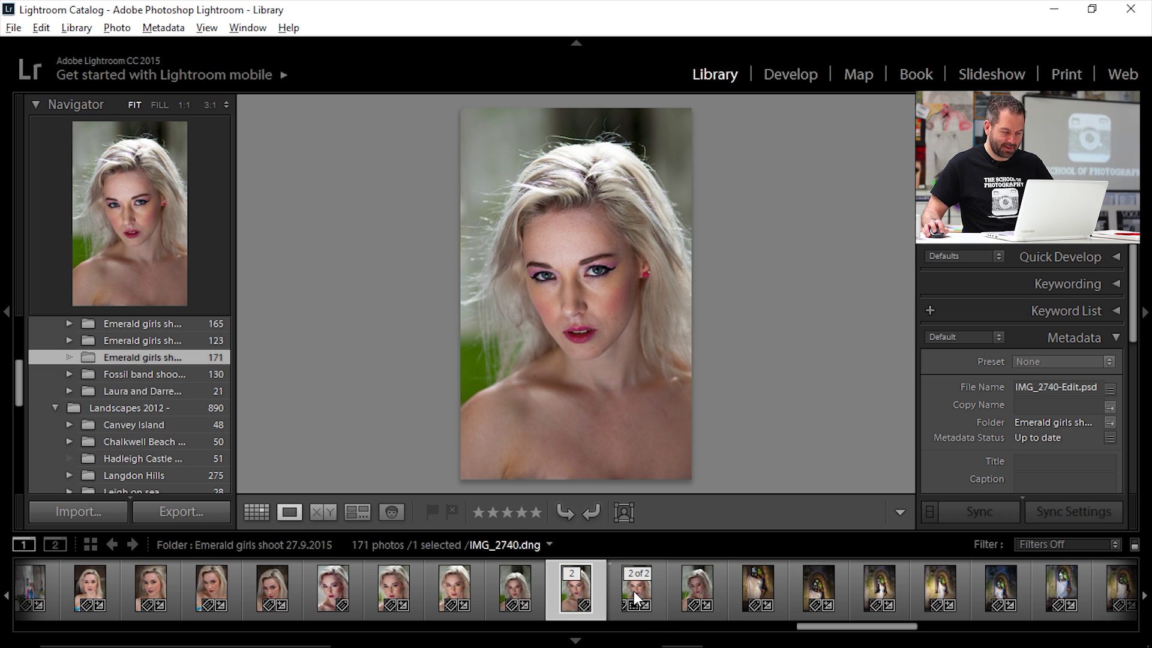
left_click(571, 591)
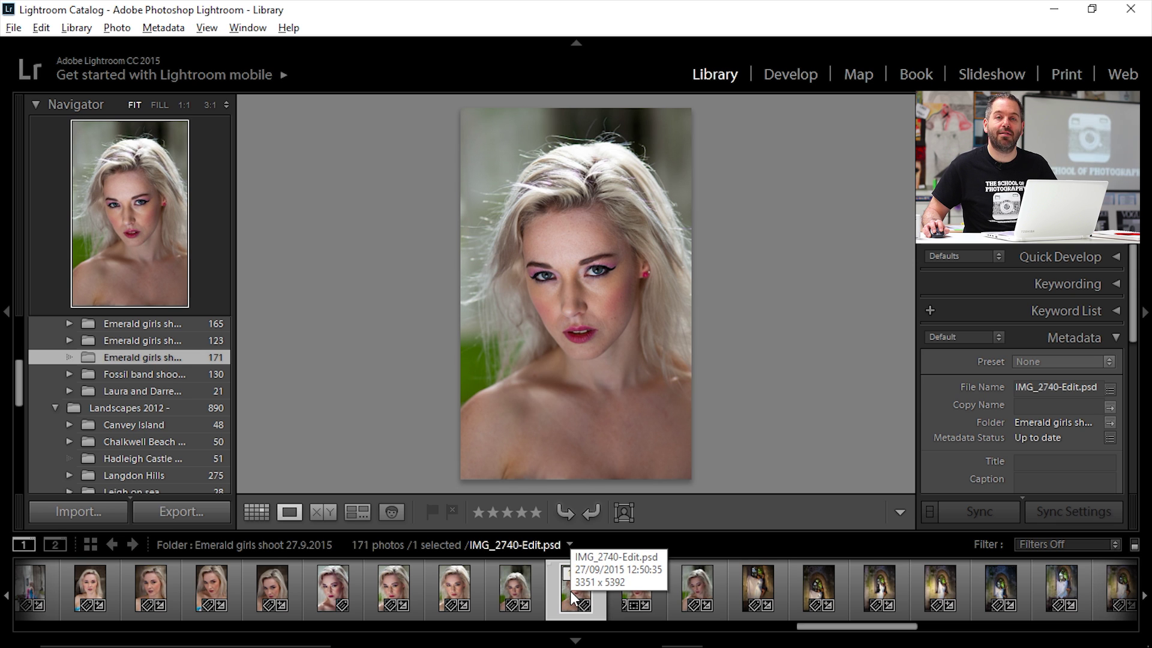